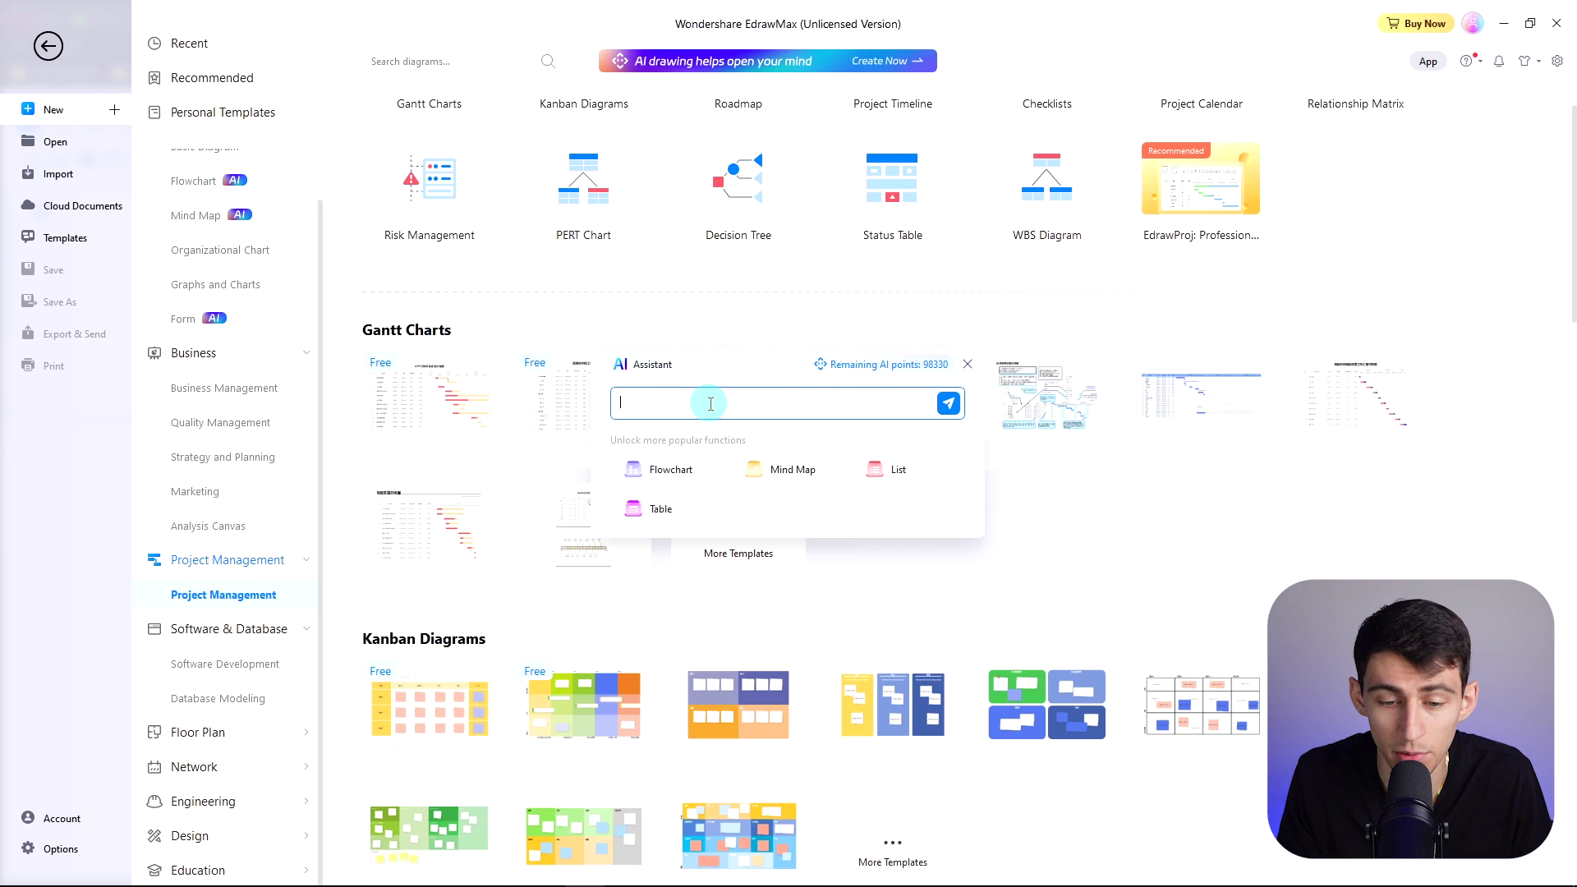
- Insert the AI's seven-step online store answer as text, then start an AI mind map
text(steps to opening an online store)
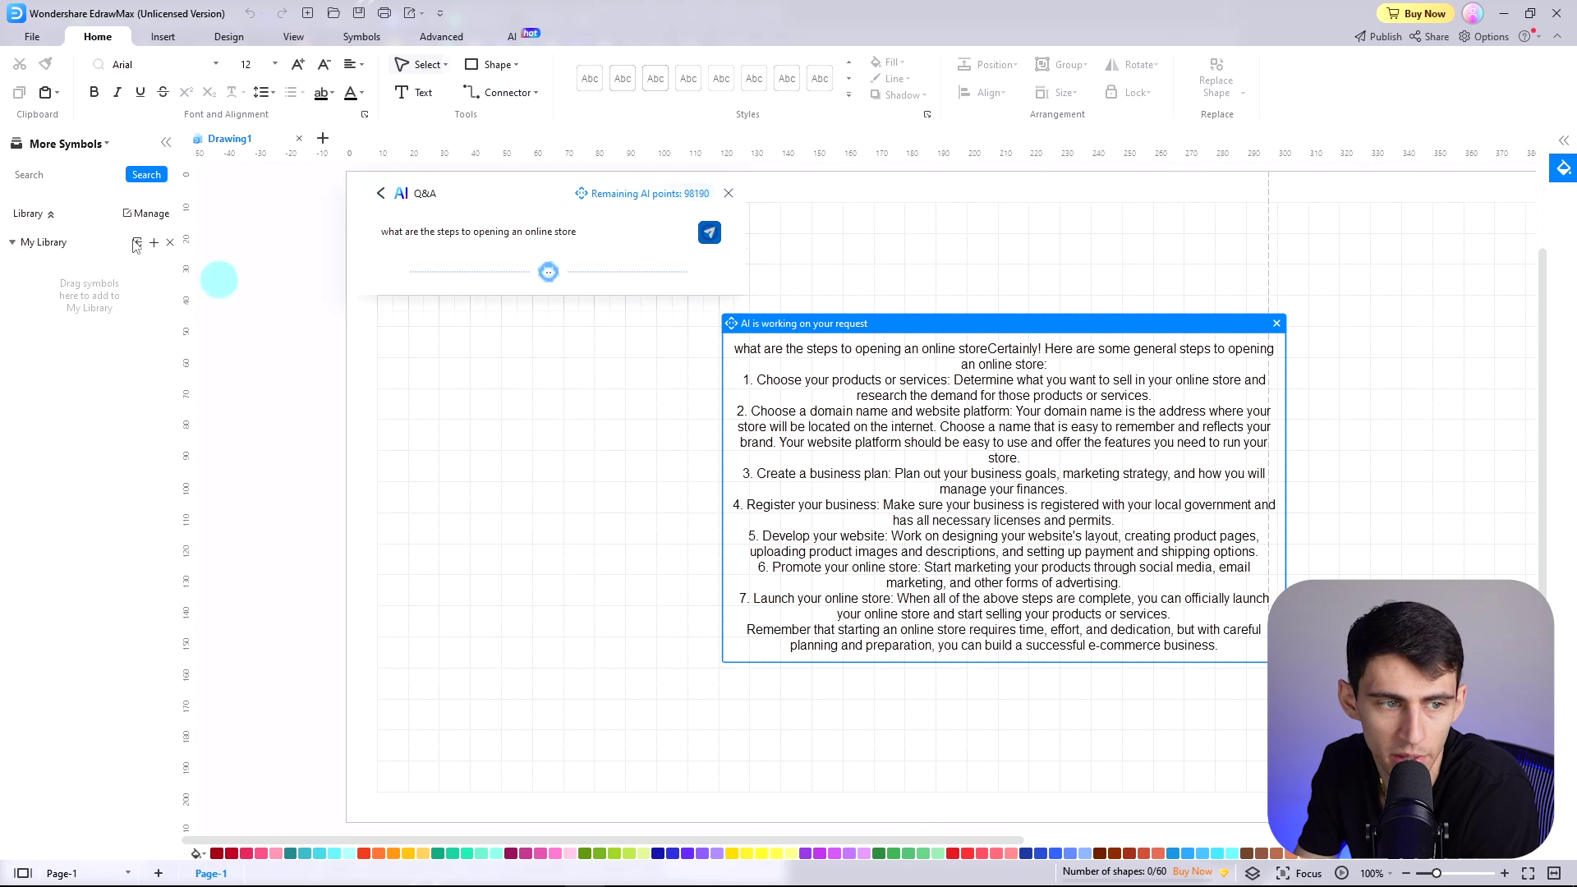
click(380, 193)
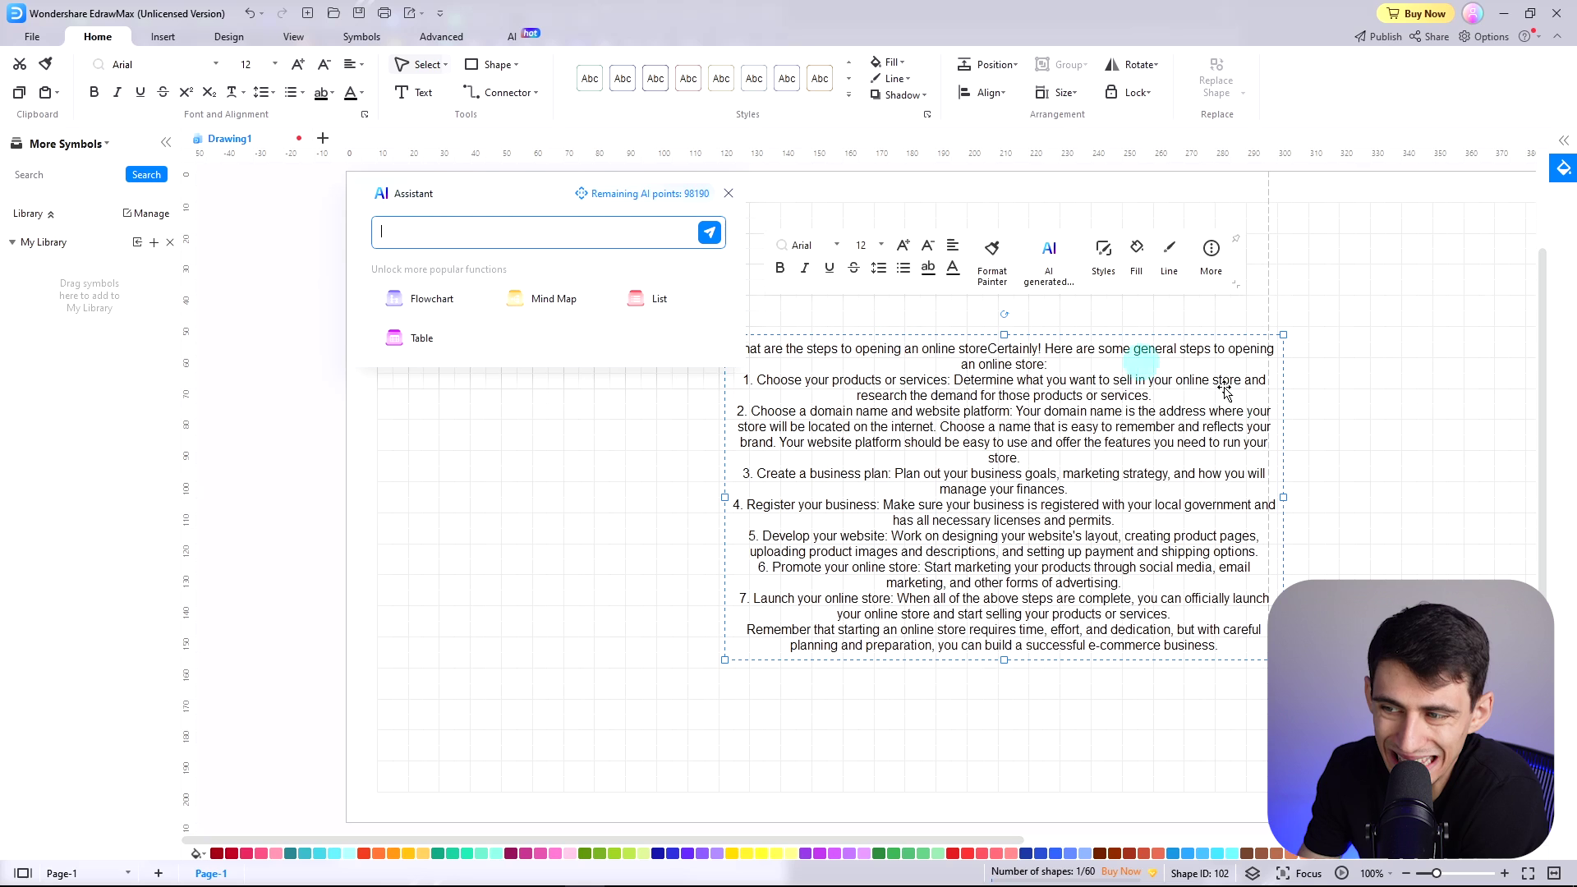
click(560, 210)
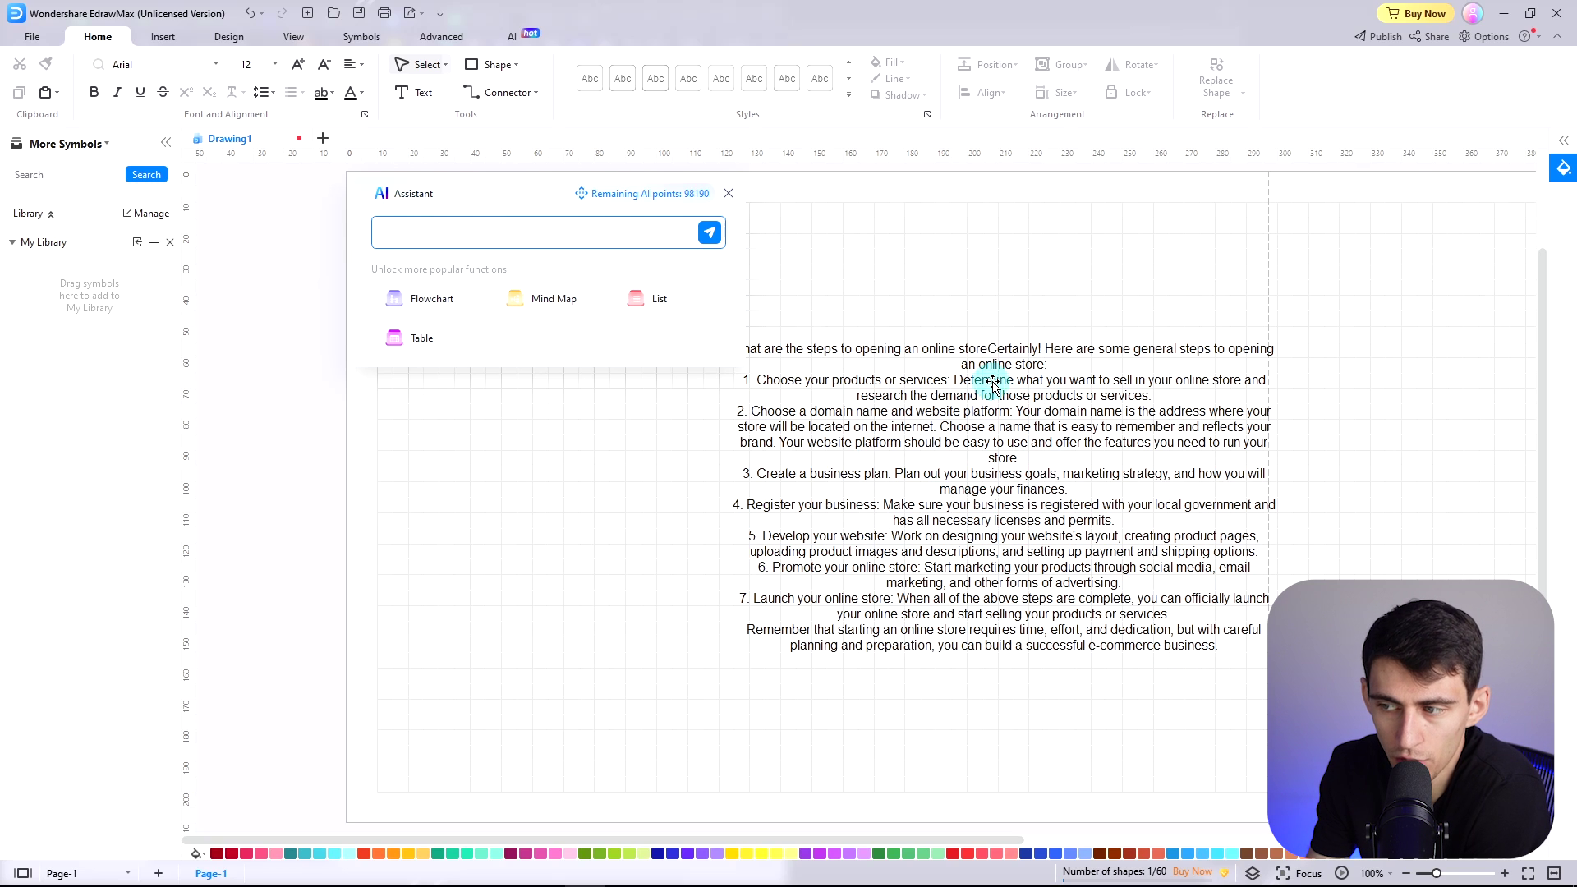
click(946, 524)
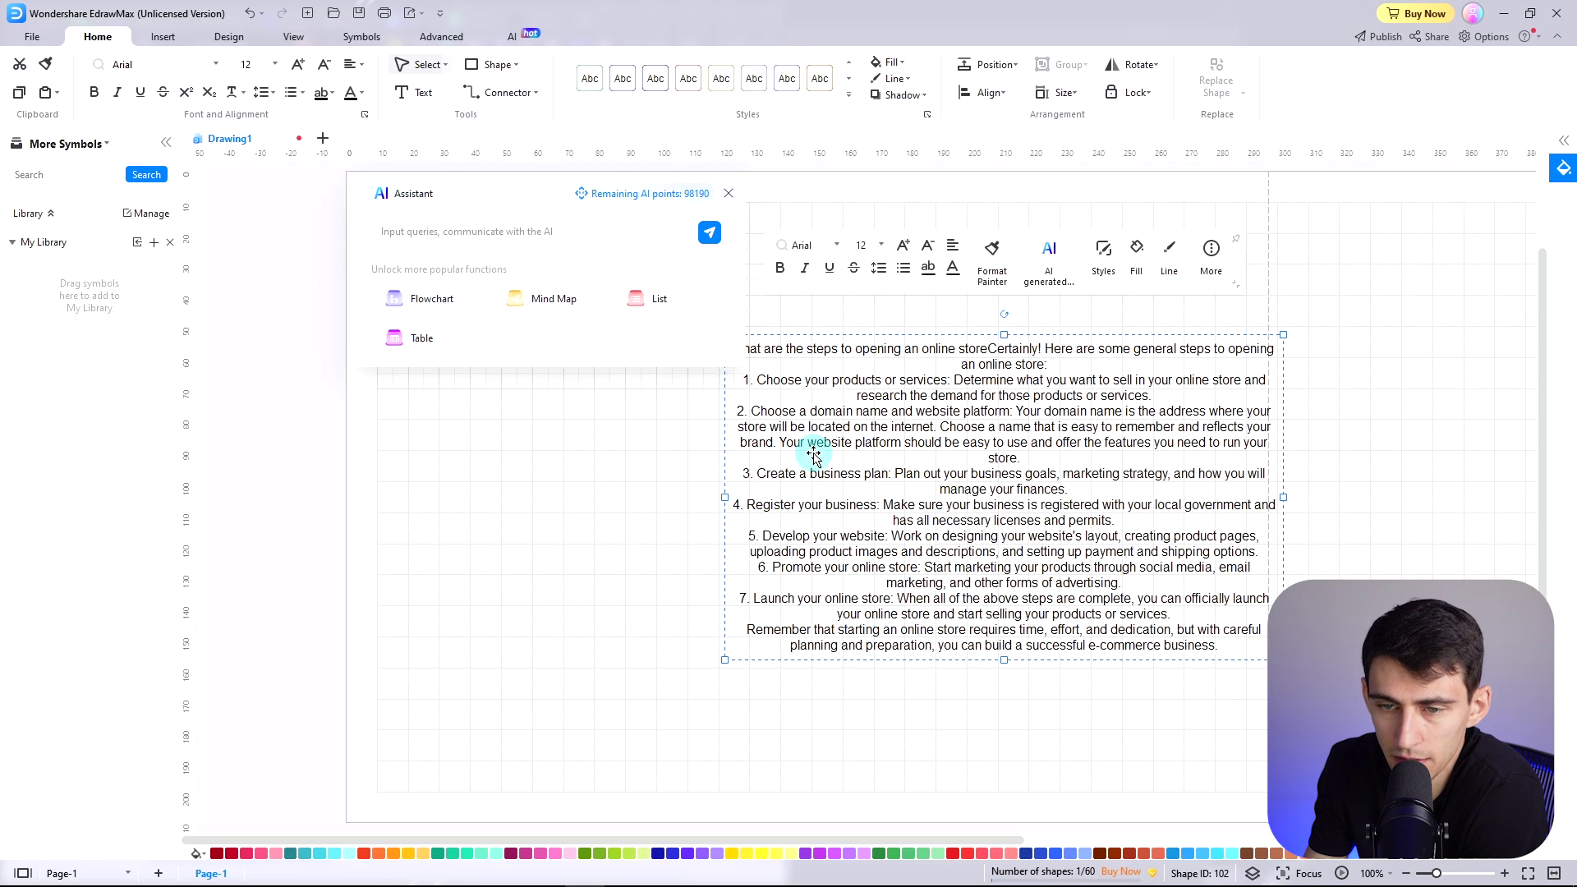
click(542, 298)
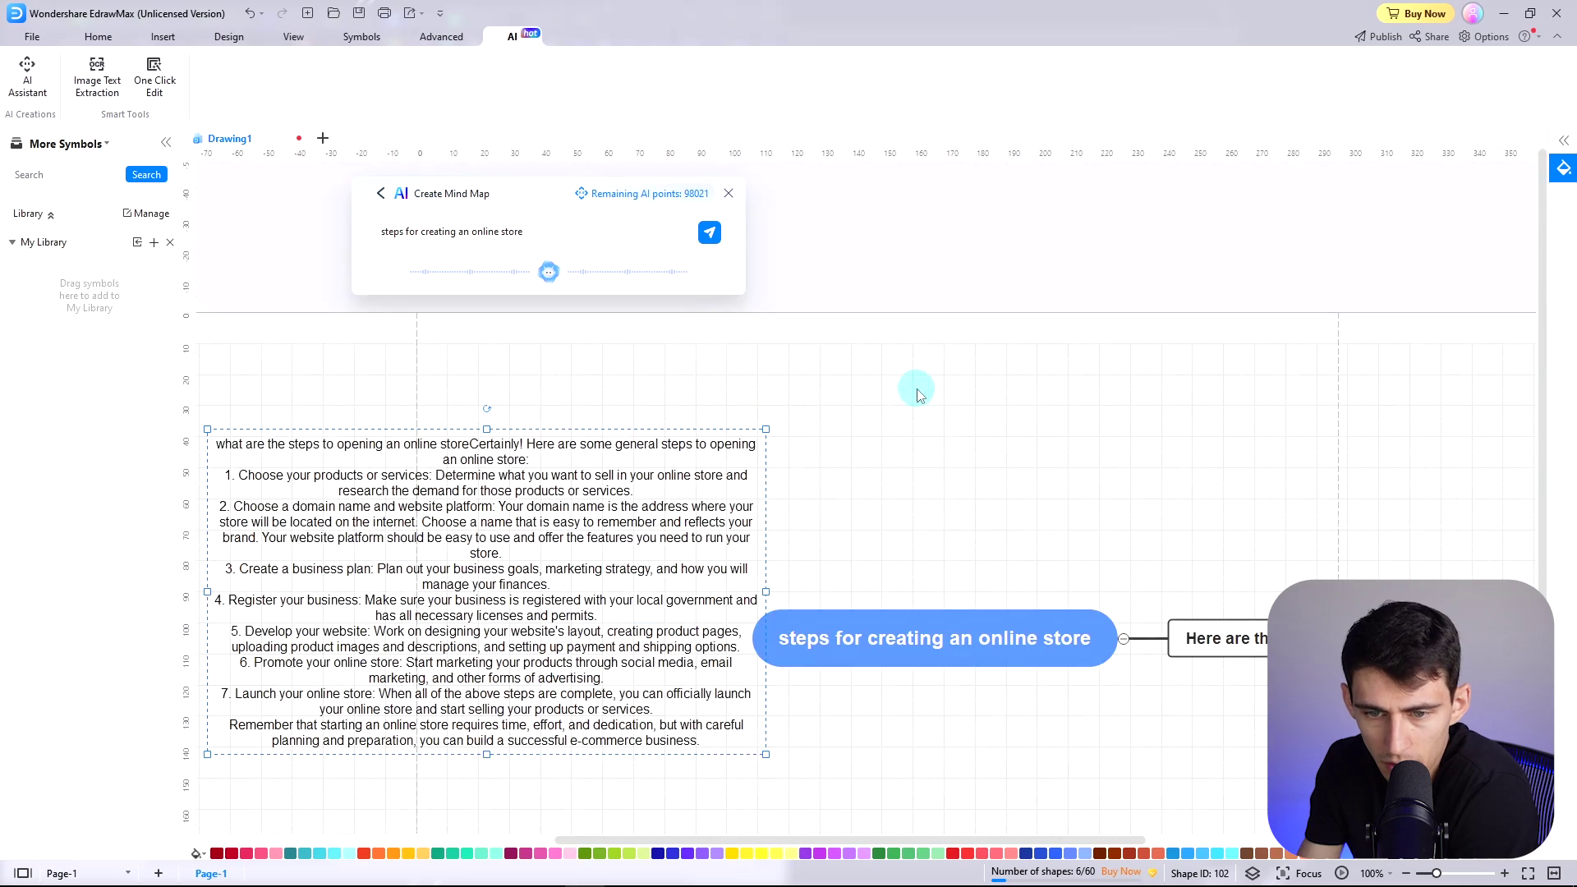
- Zoom to 55% and inspect the second and third step branches of the online-store mind map
click(1043, 388)
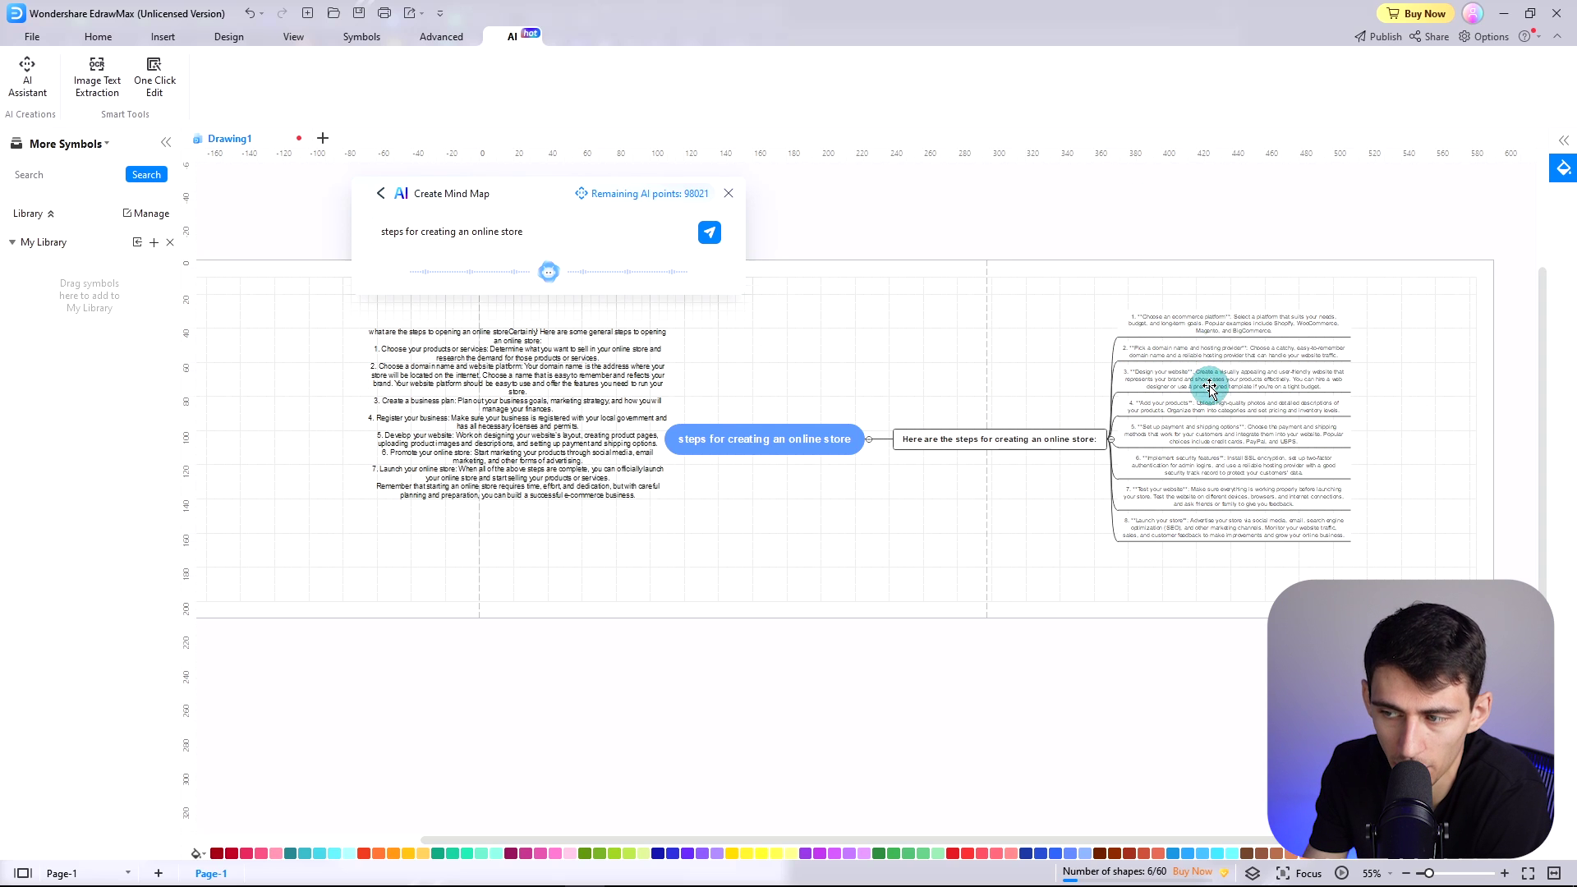
click(1246, 378)
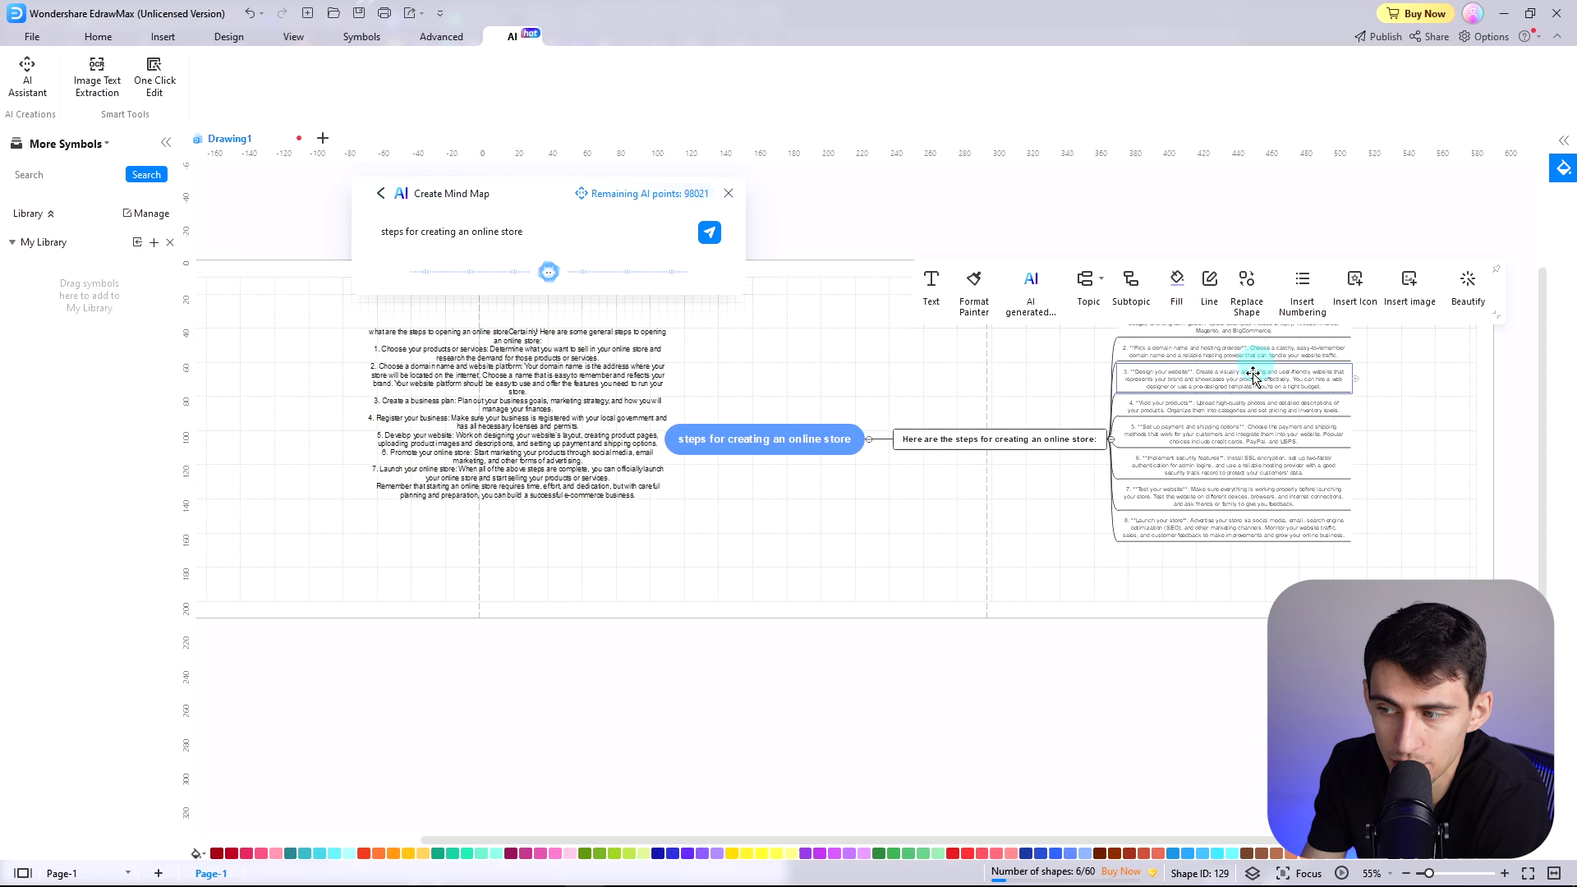
click(1227, 351)
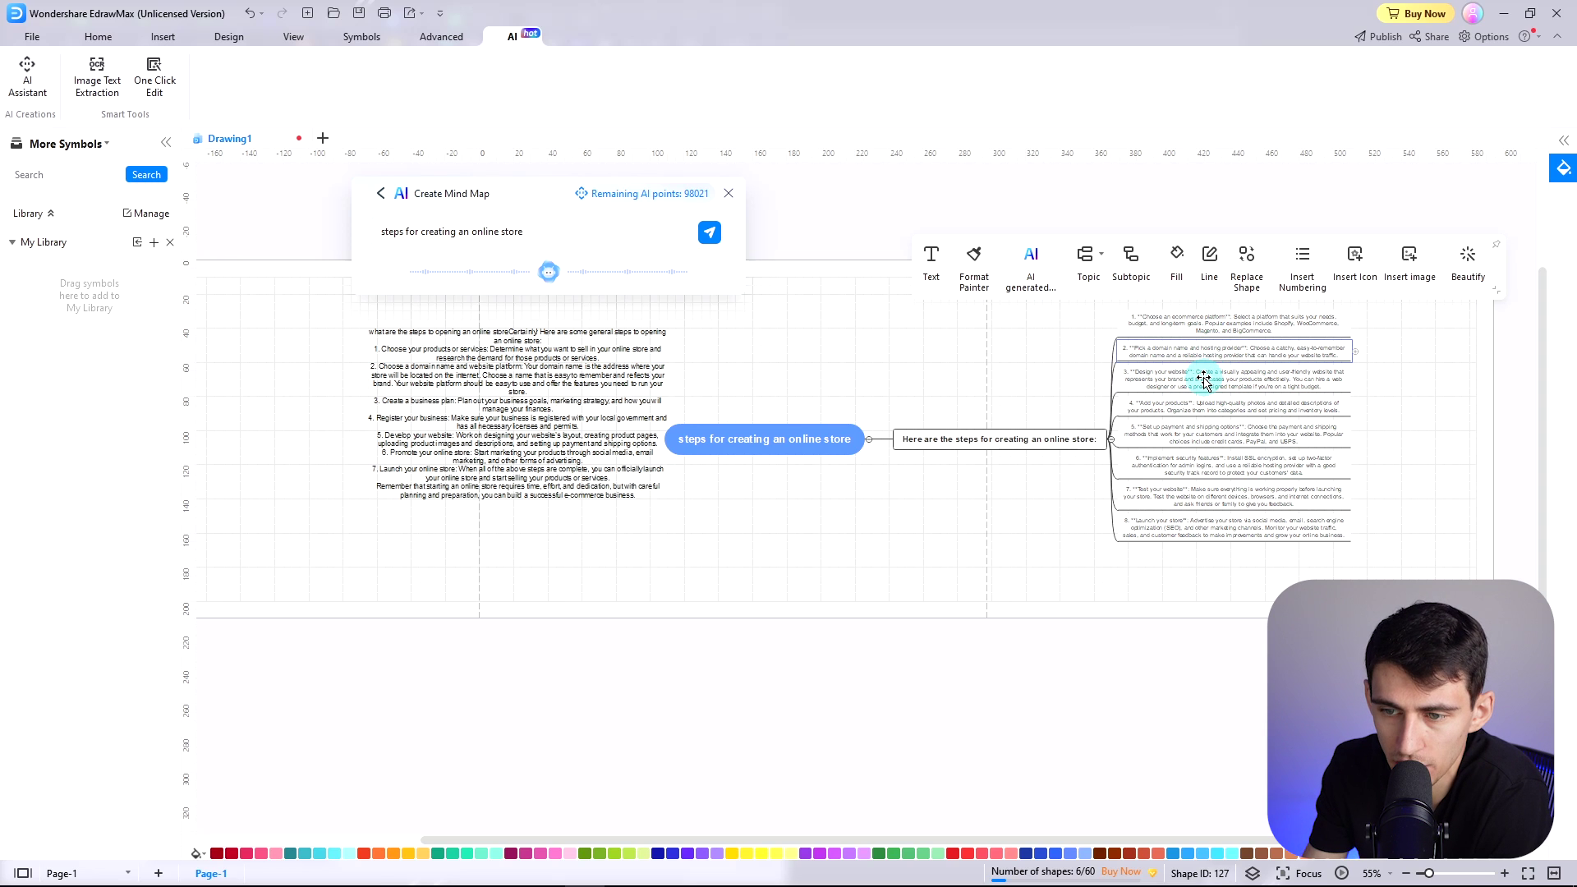
click(1204, 380)
- Review a branch's AI Text Break, Change Tone and Translate options, then go to File > New
right_click(1206, 381)
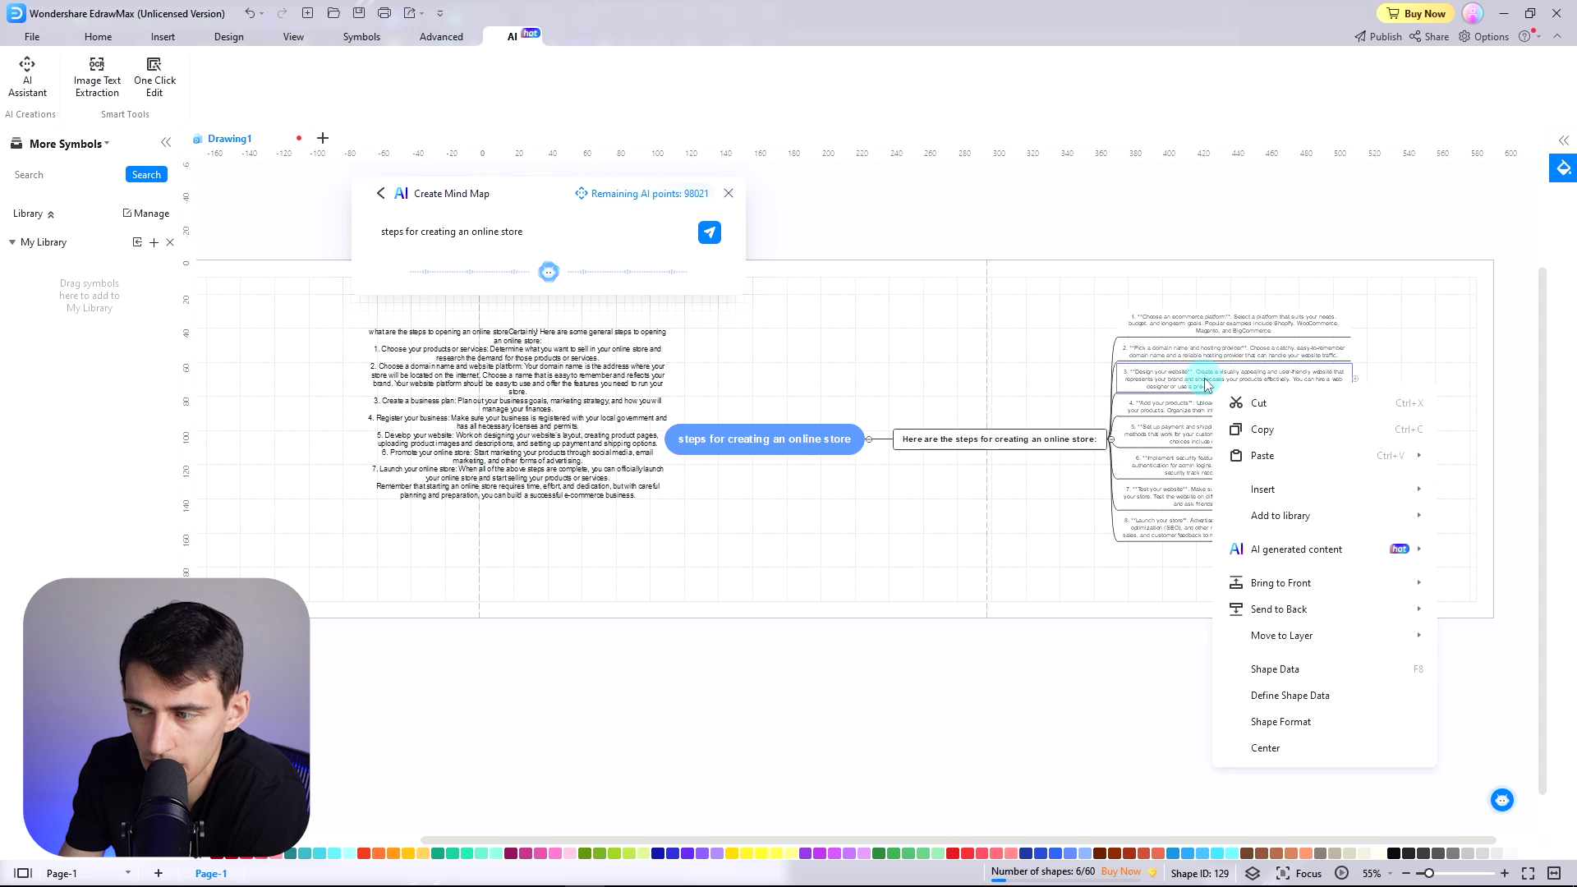
mouse_move(1306, 547)
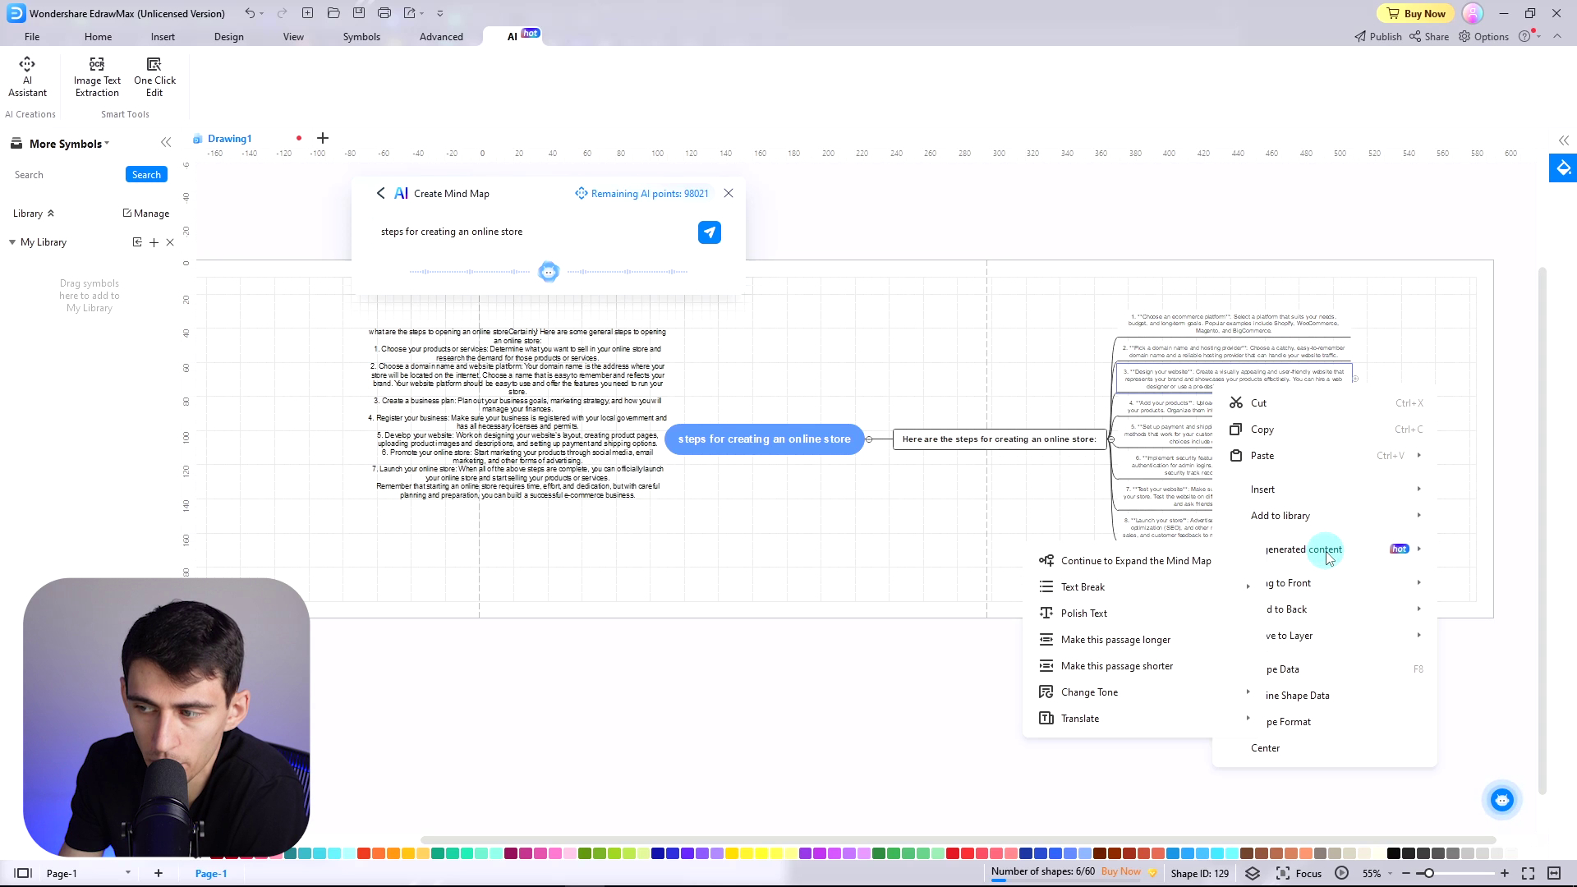
mouse_move(1089, 589)
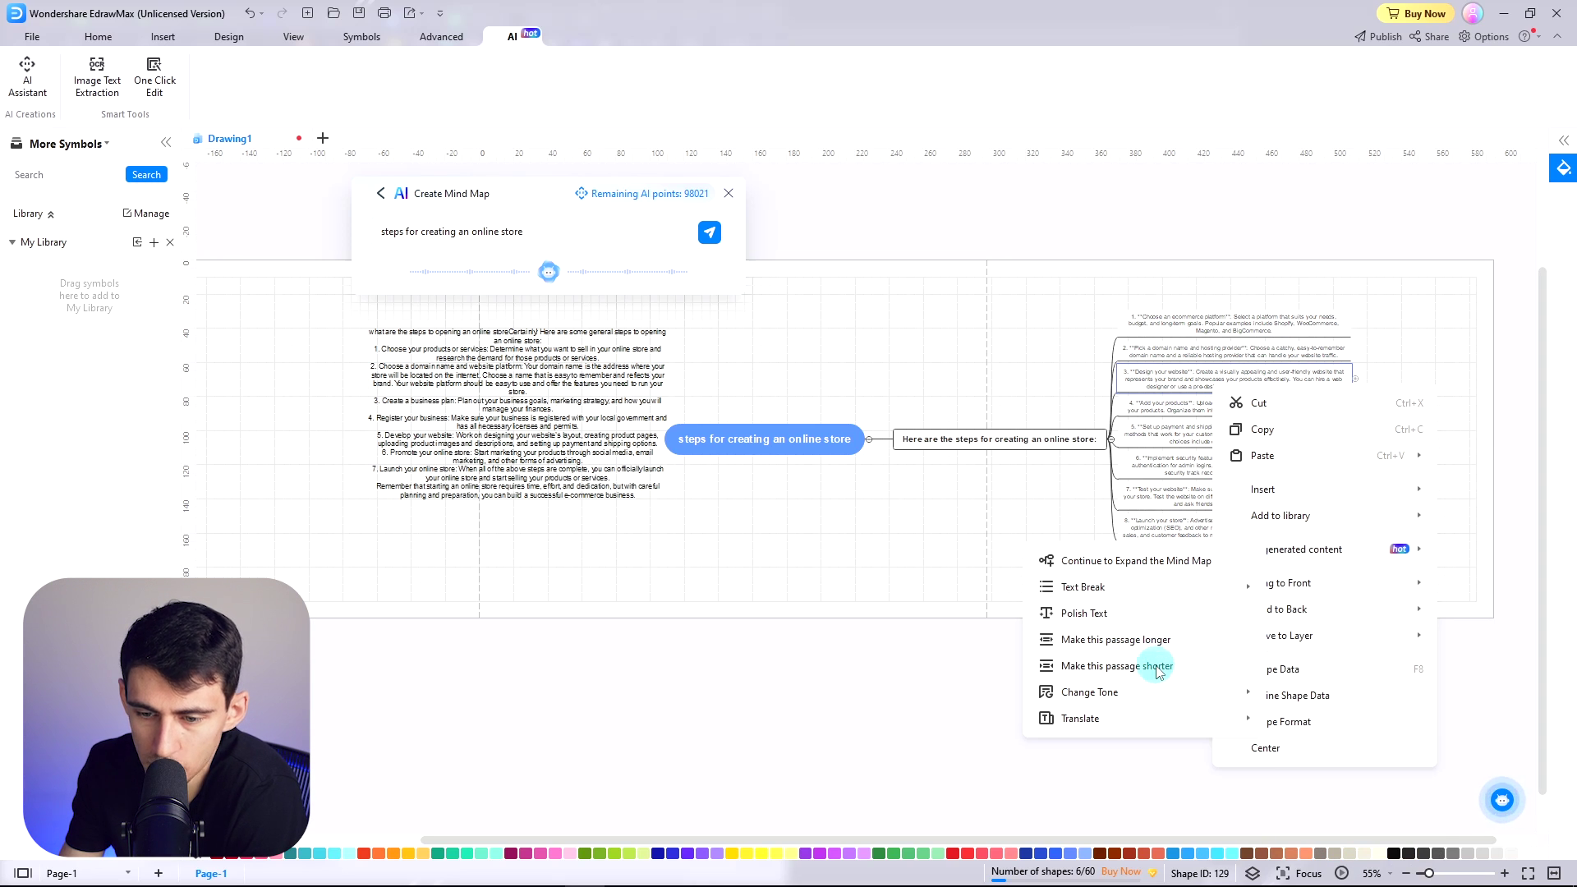
mouse_move(1179, 714)
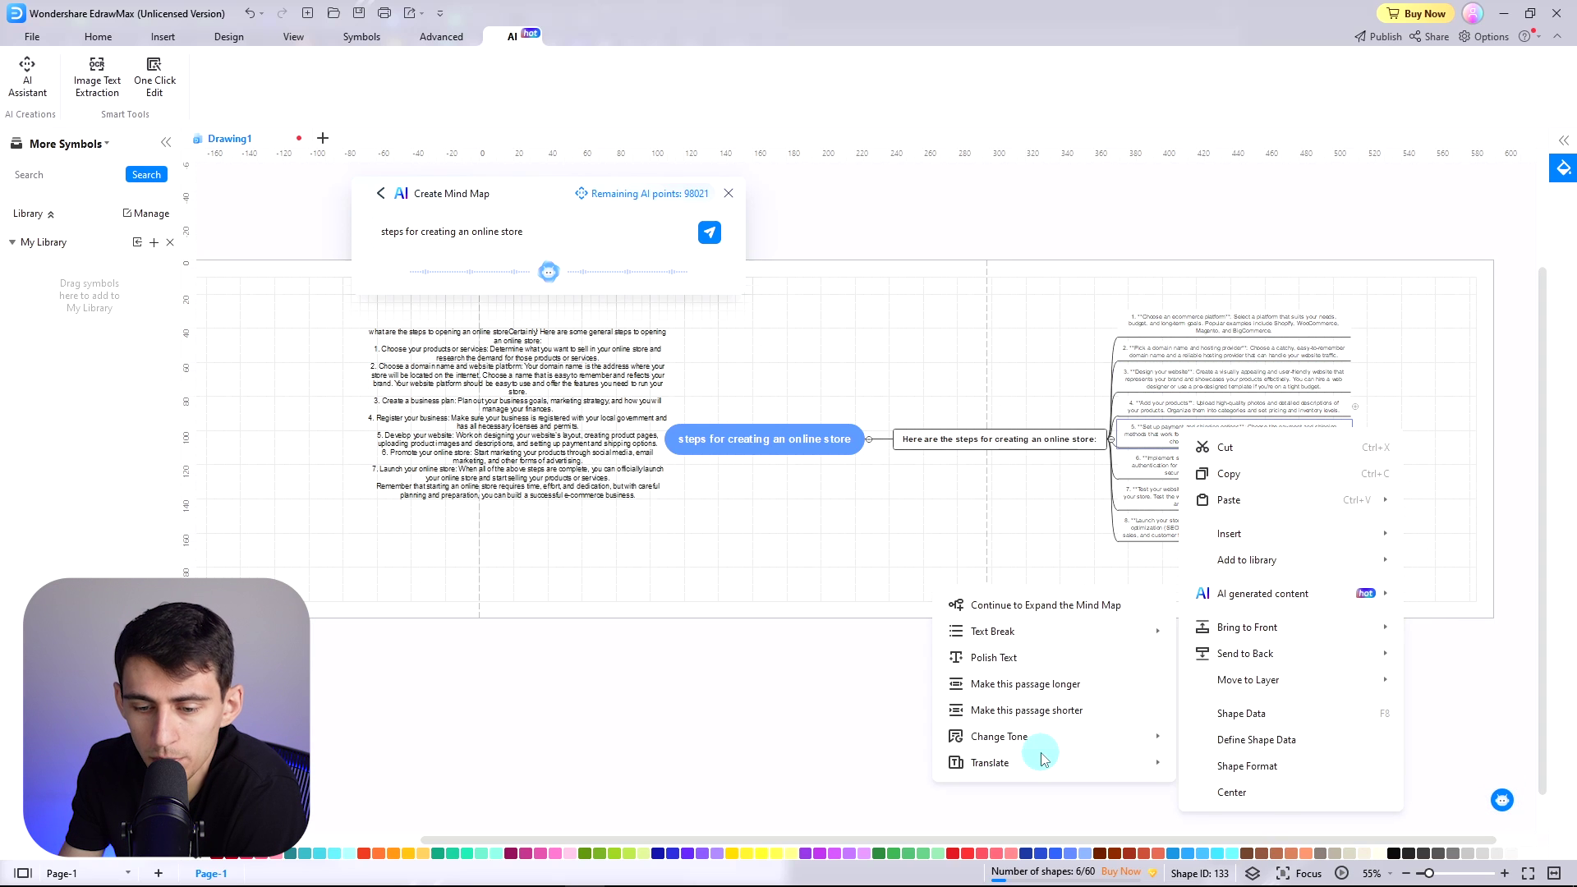
mouse_move(1034, 762)
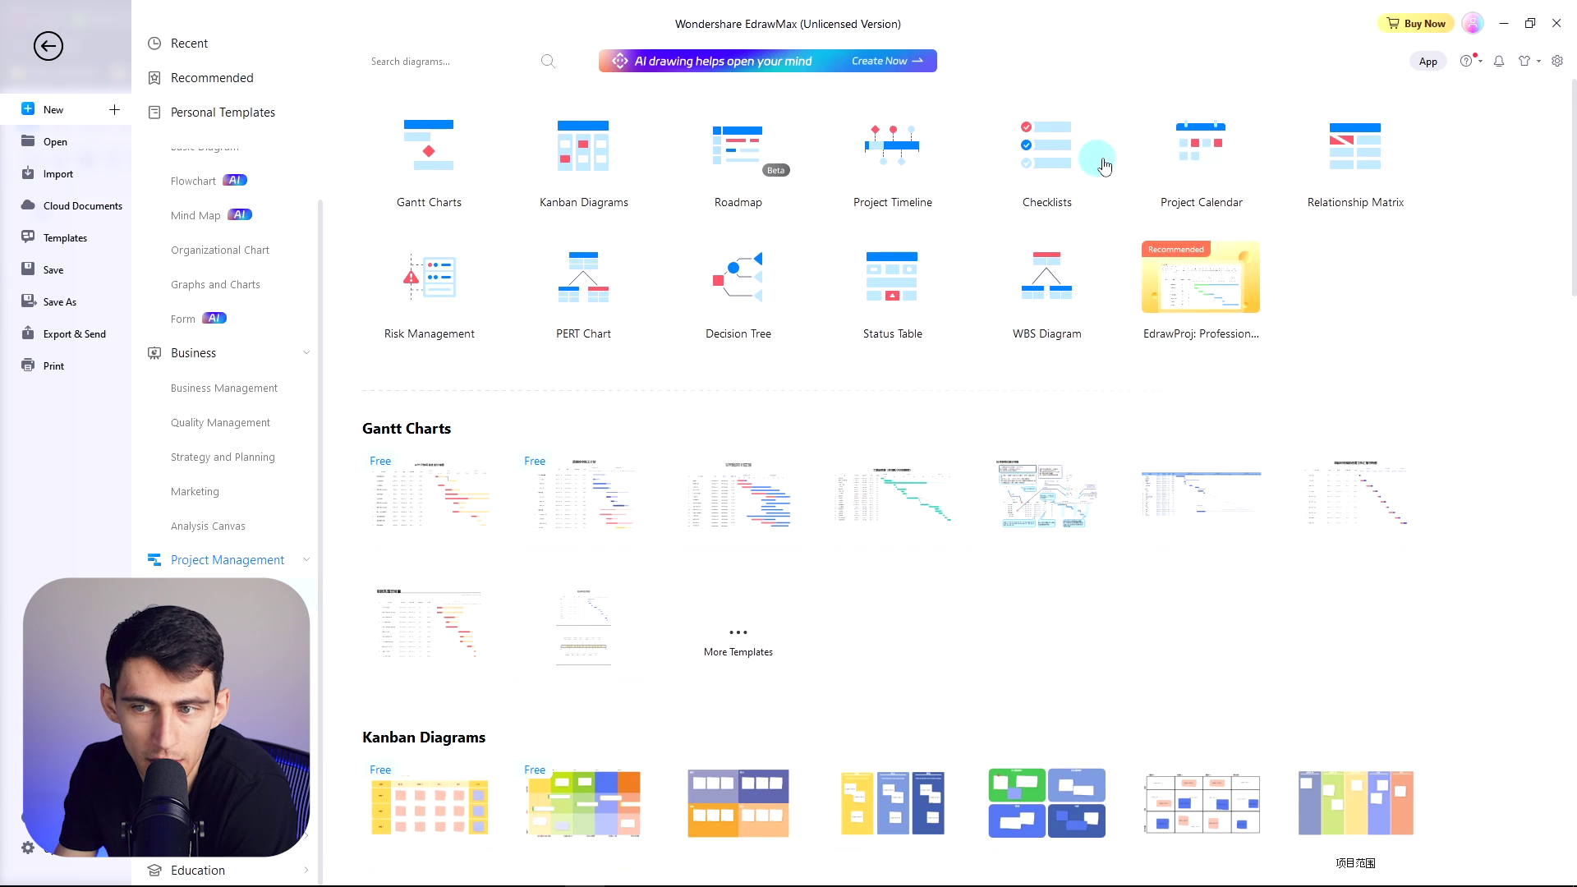
- Create a new mind map and retitle its central topic 'What to put on your website'
scroll(210, 272, up, 1)
click(201, 269)
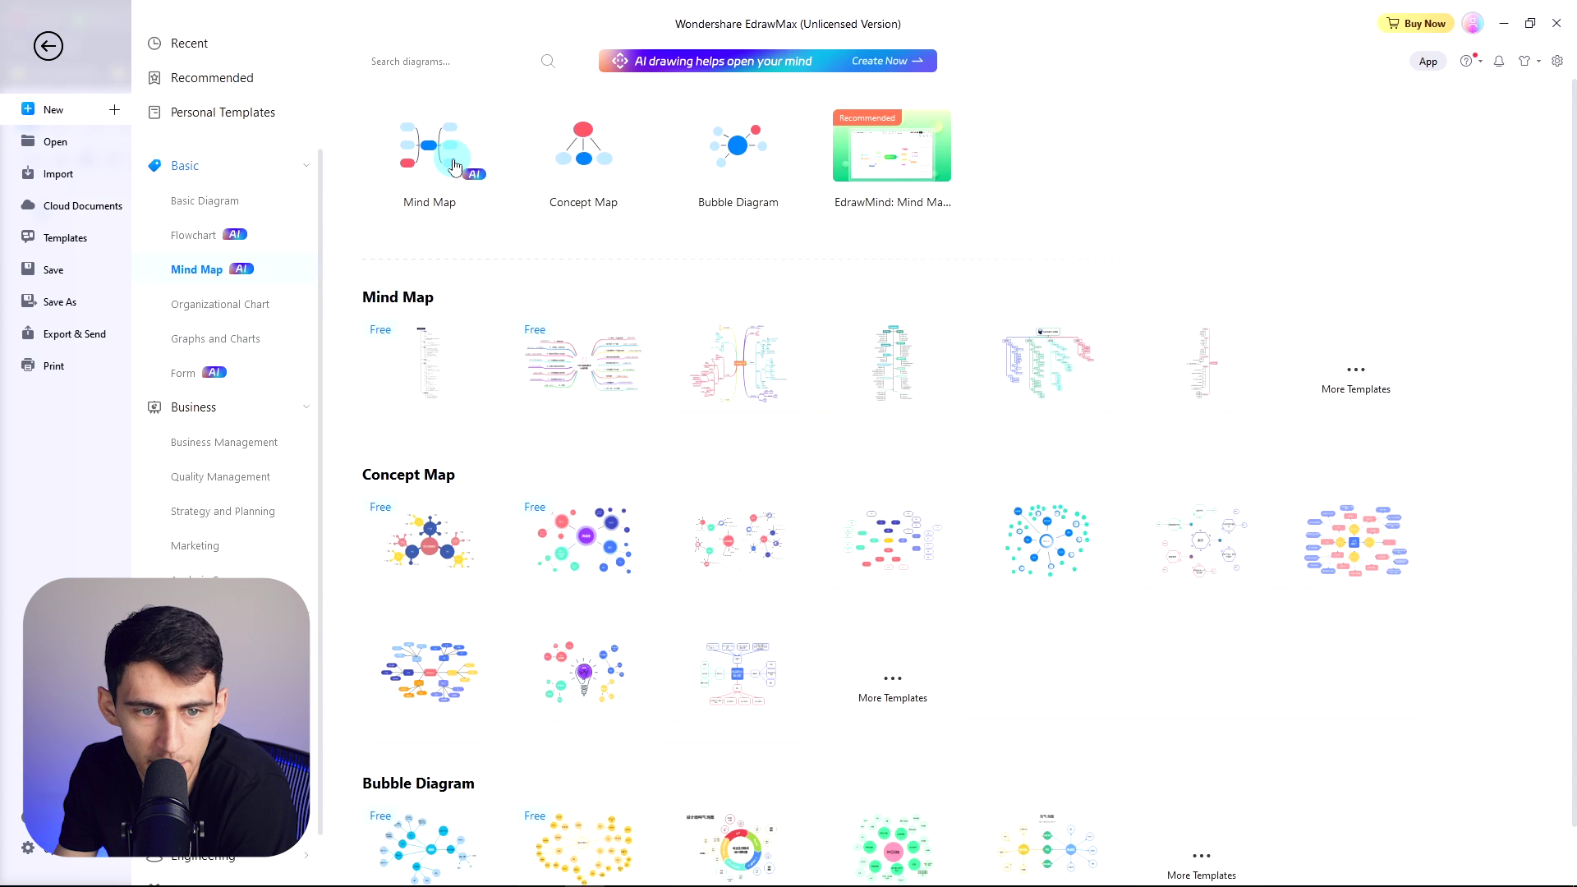
click(454, 167)
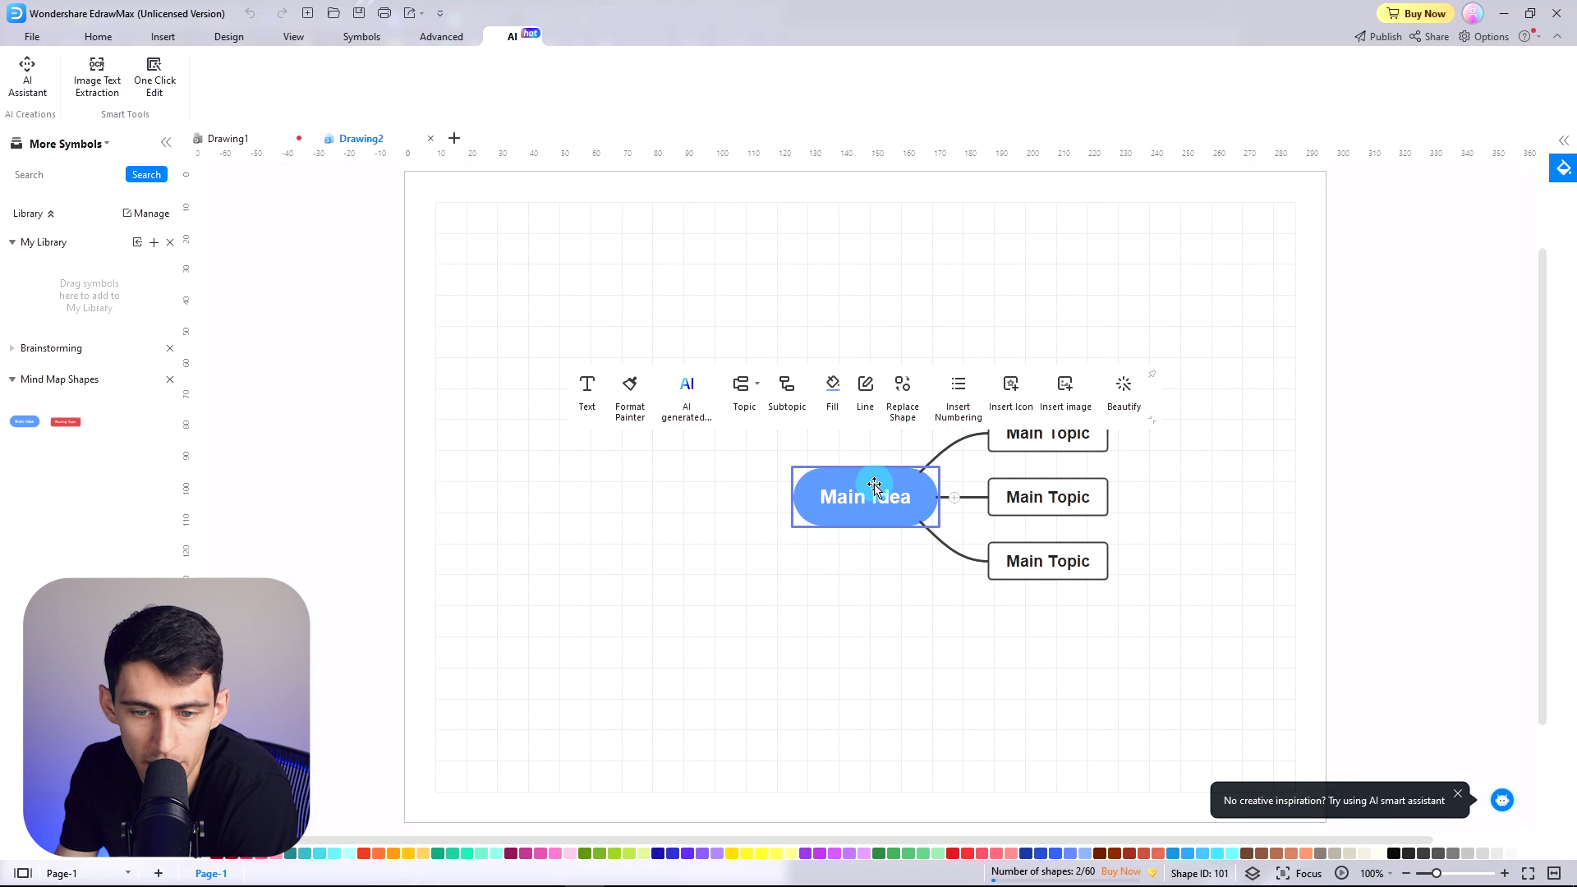
double_click(857, 483)
triple_click(855, 494)
text(What to put on y)
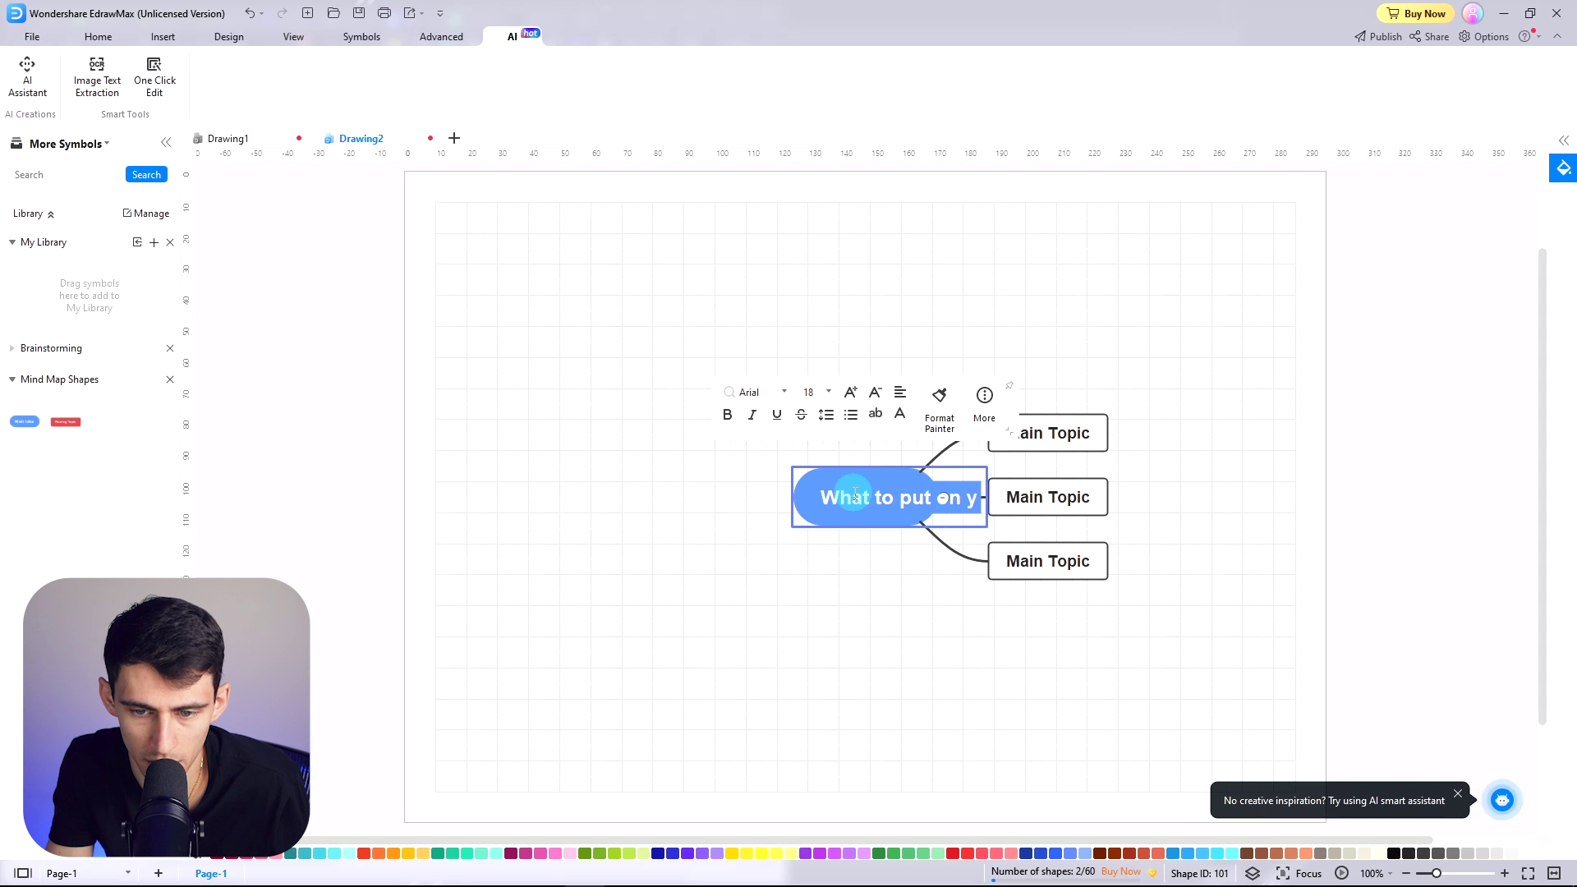
text(our website)
- Have AI Continue to Expand the Mind Map and pan to review the seven-page branch
right_click(862, 493)
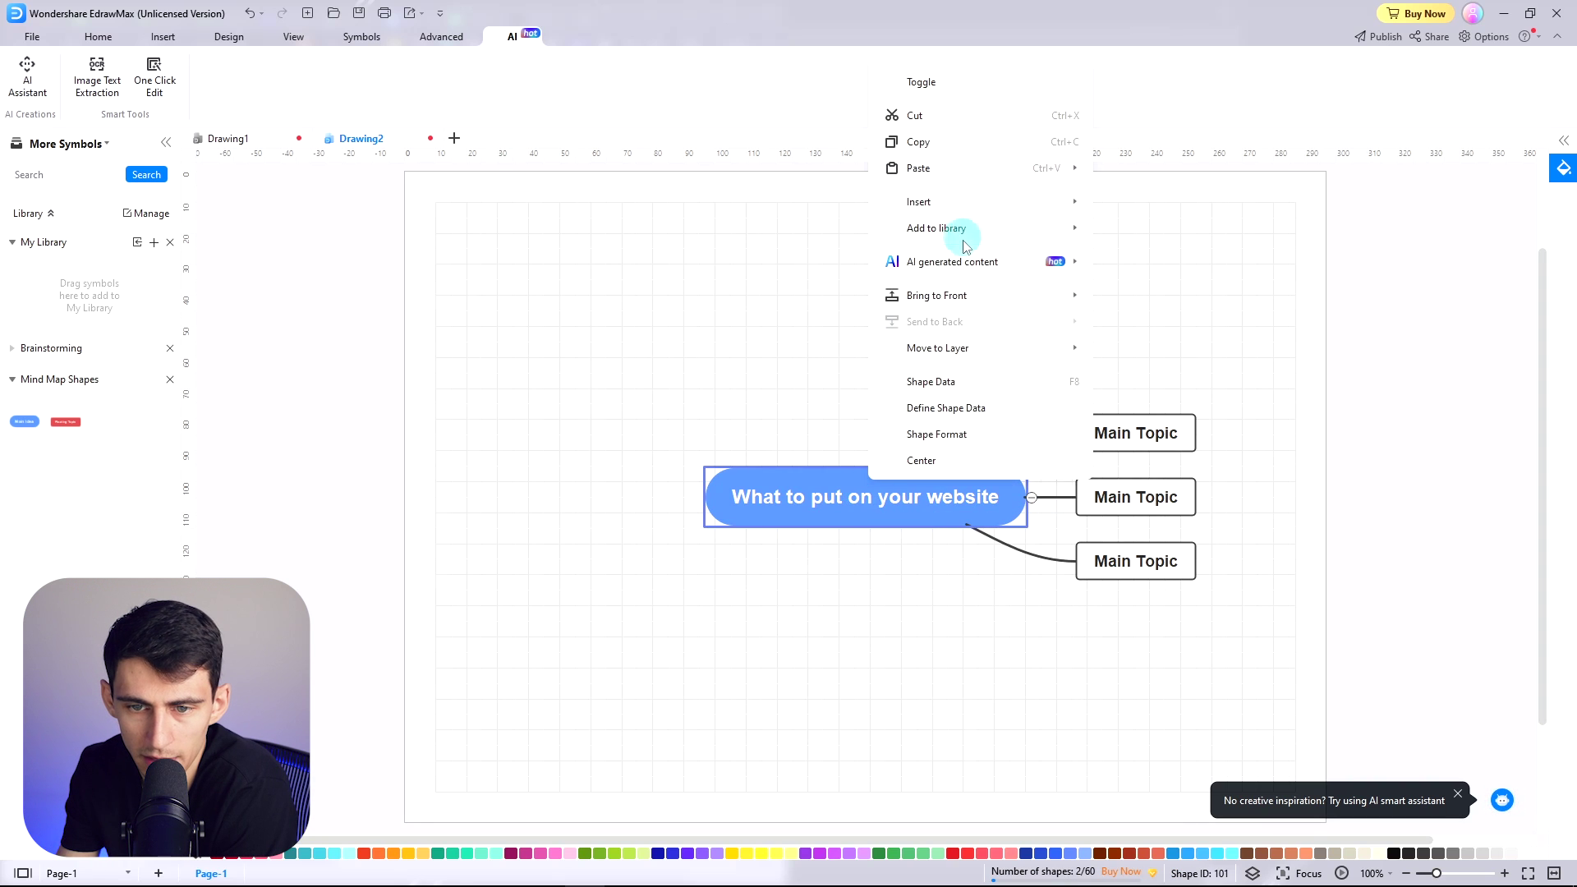
mouse_move(1048, 268)
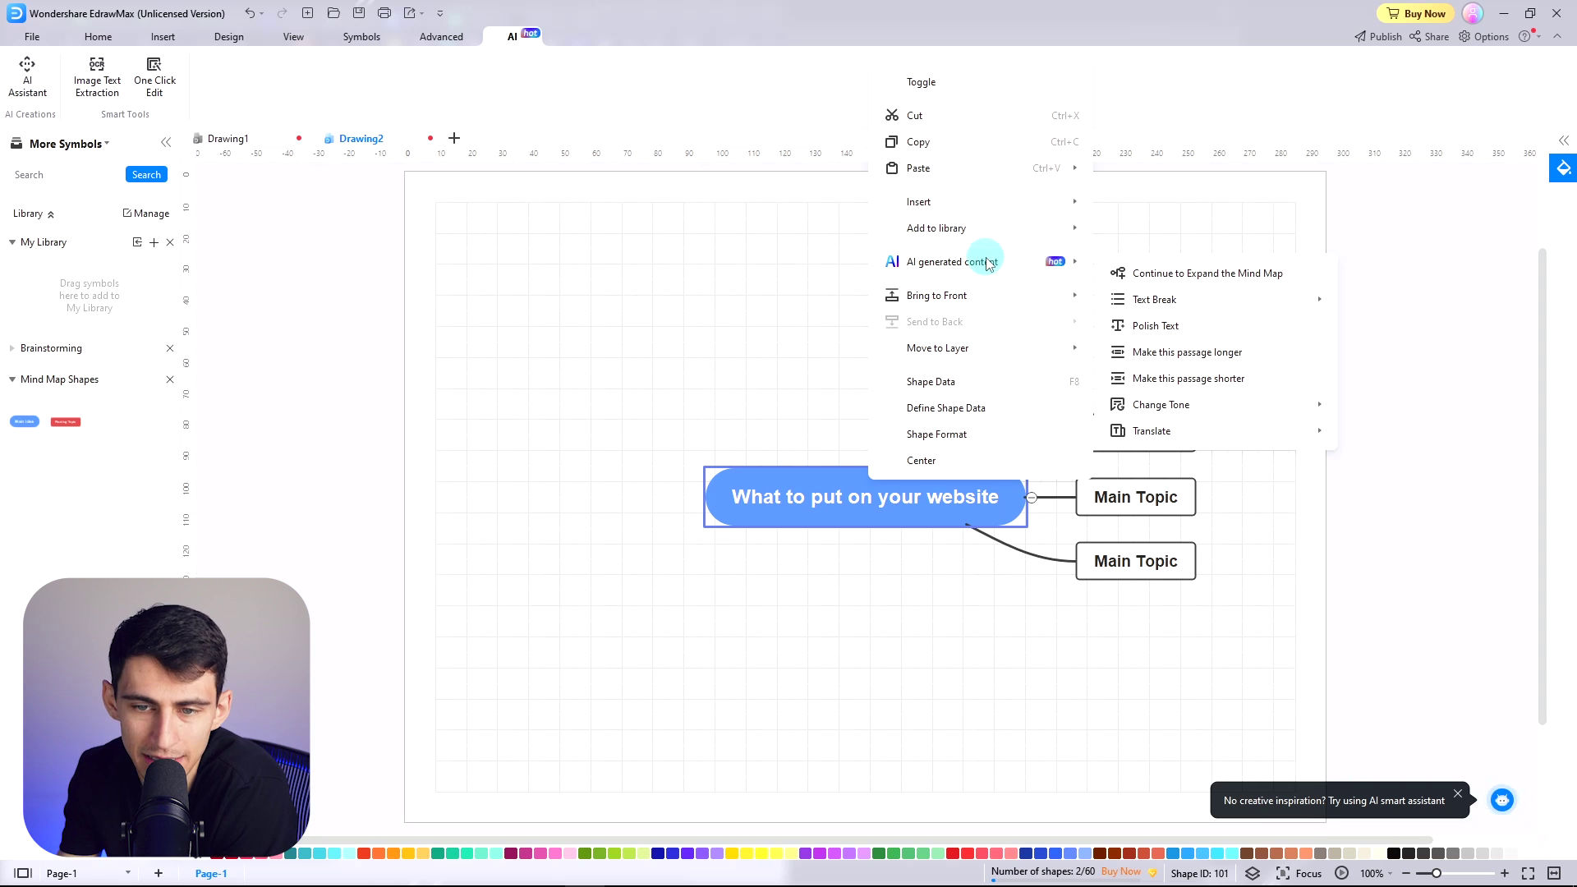
click(1163, 275)
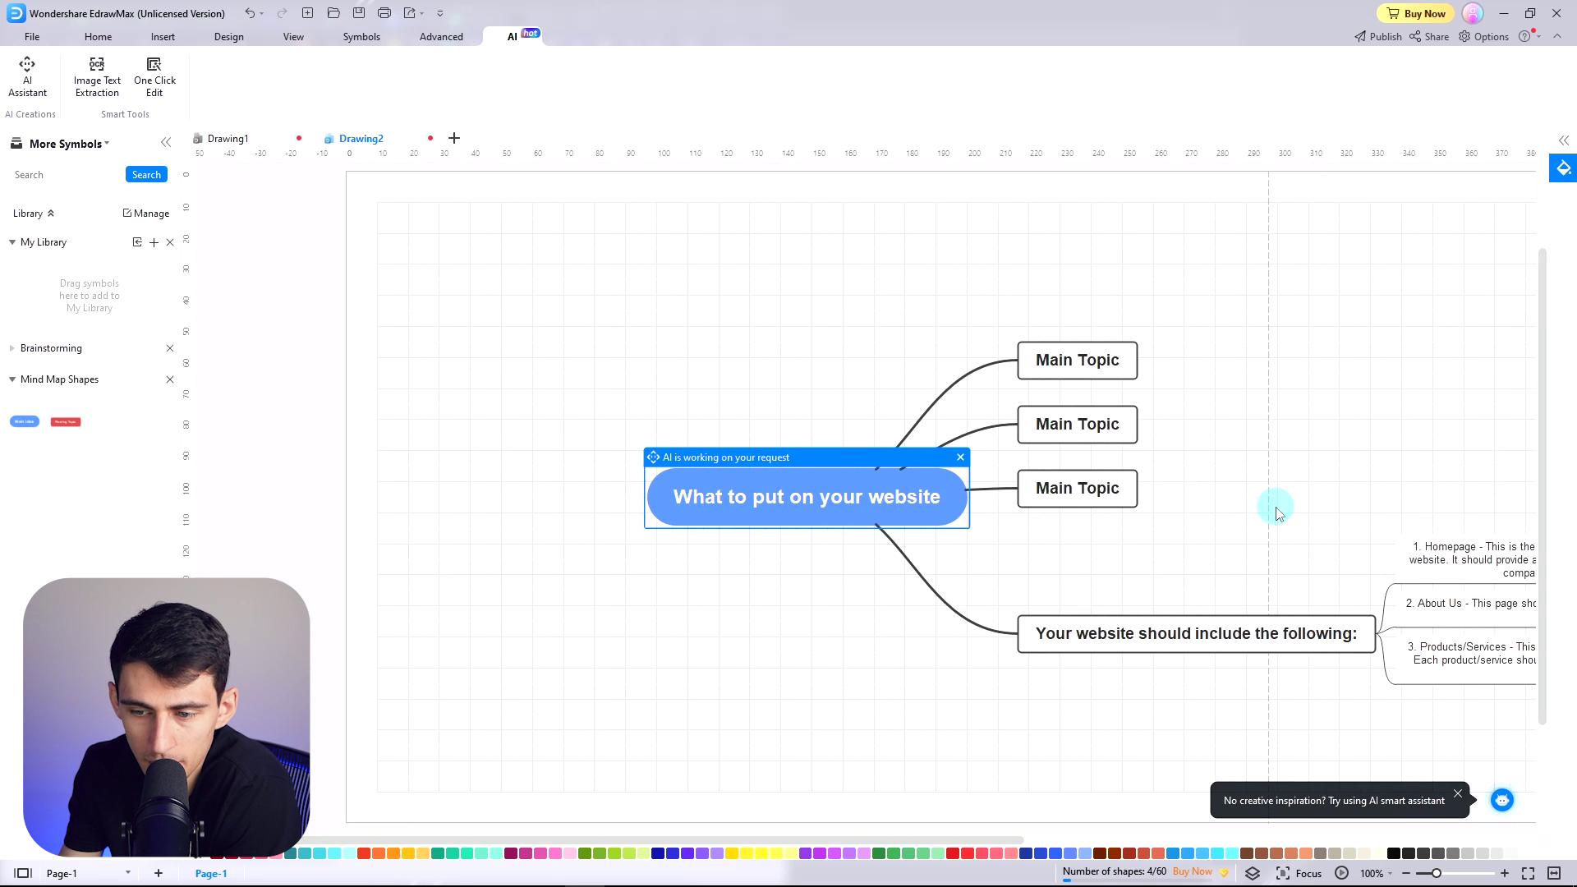
drag(1249, 553, 942, 484)
drag(662, 488, 817, 526)
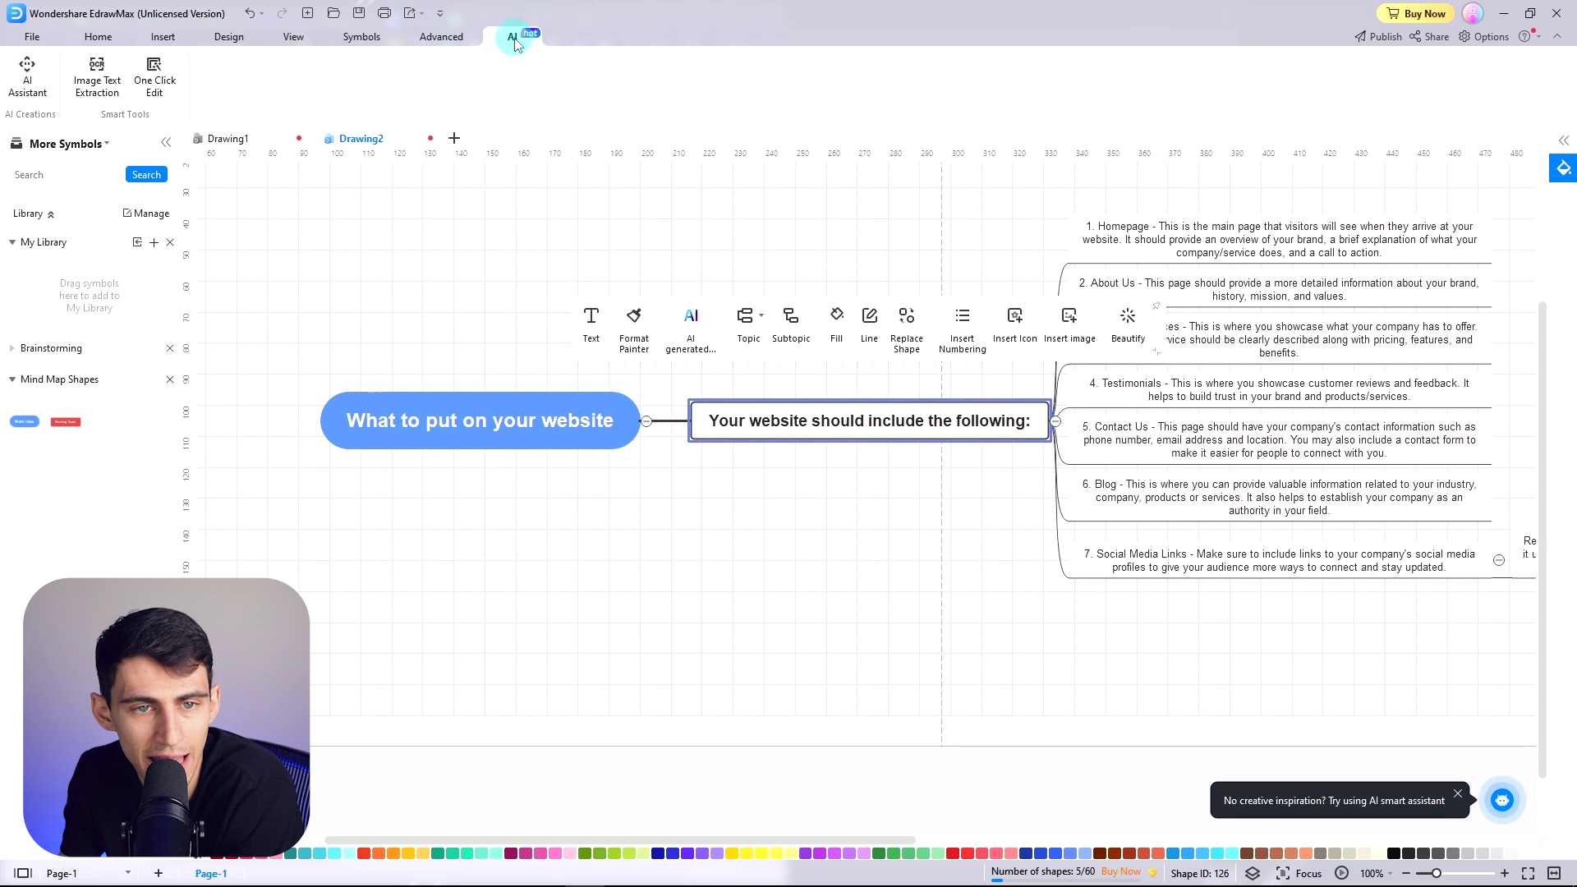
- Apply the dark Contrast theme to the website mind map via One Click Edit
click(154, 72)
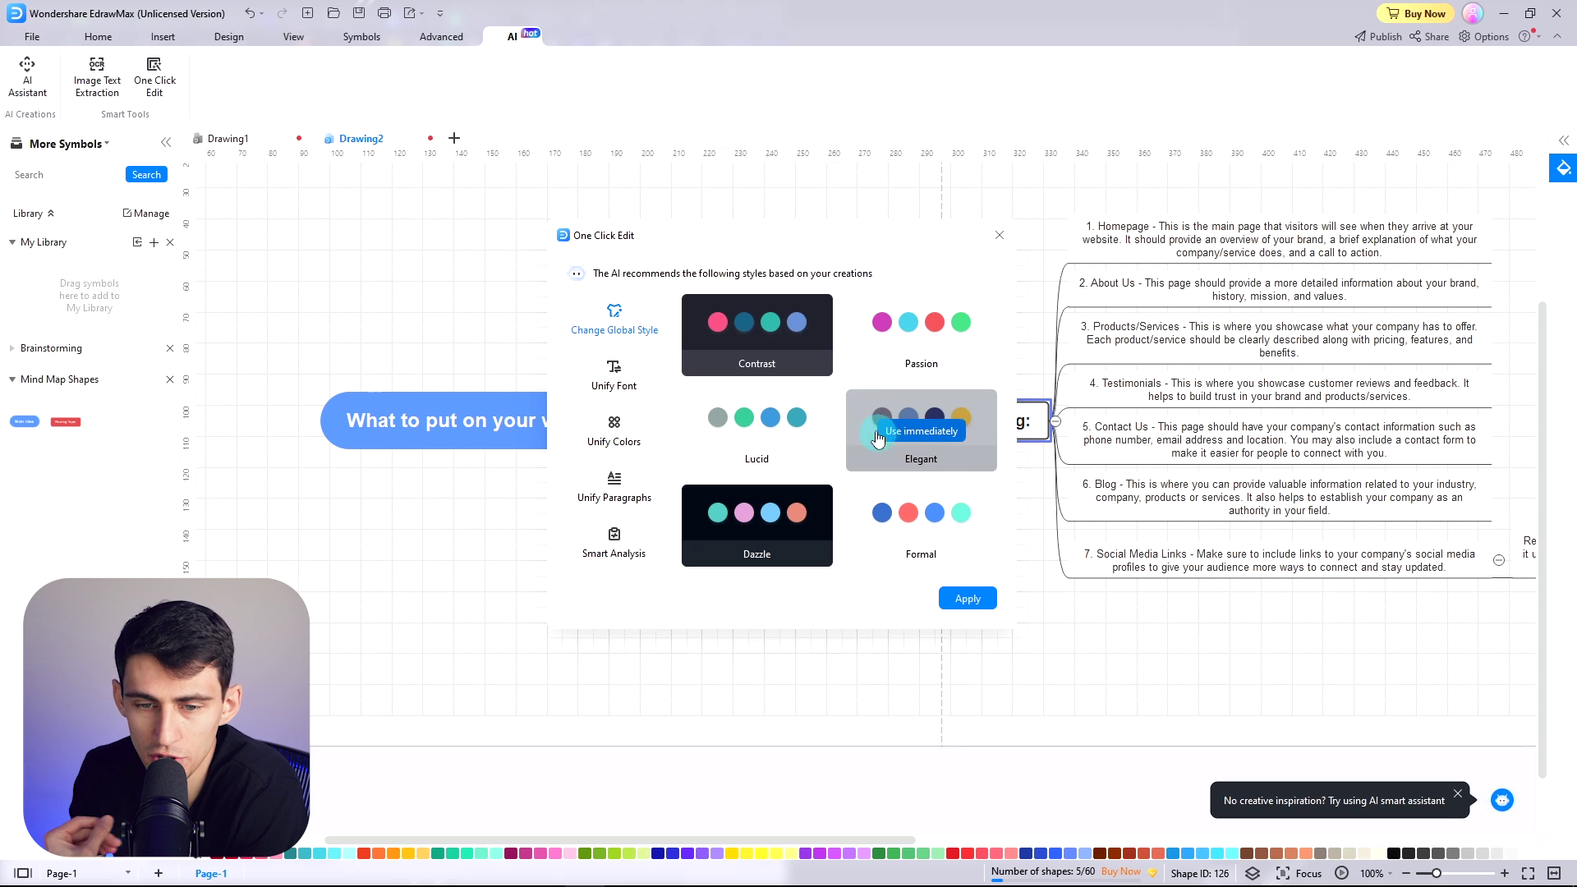
mouse_move(764, 343)
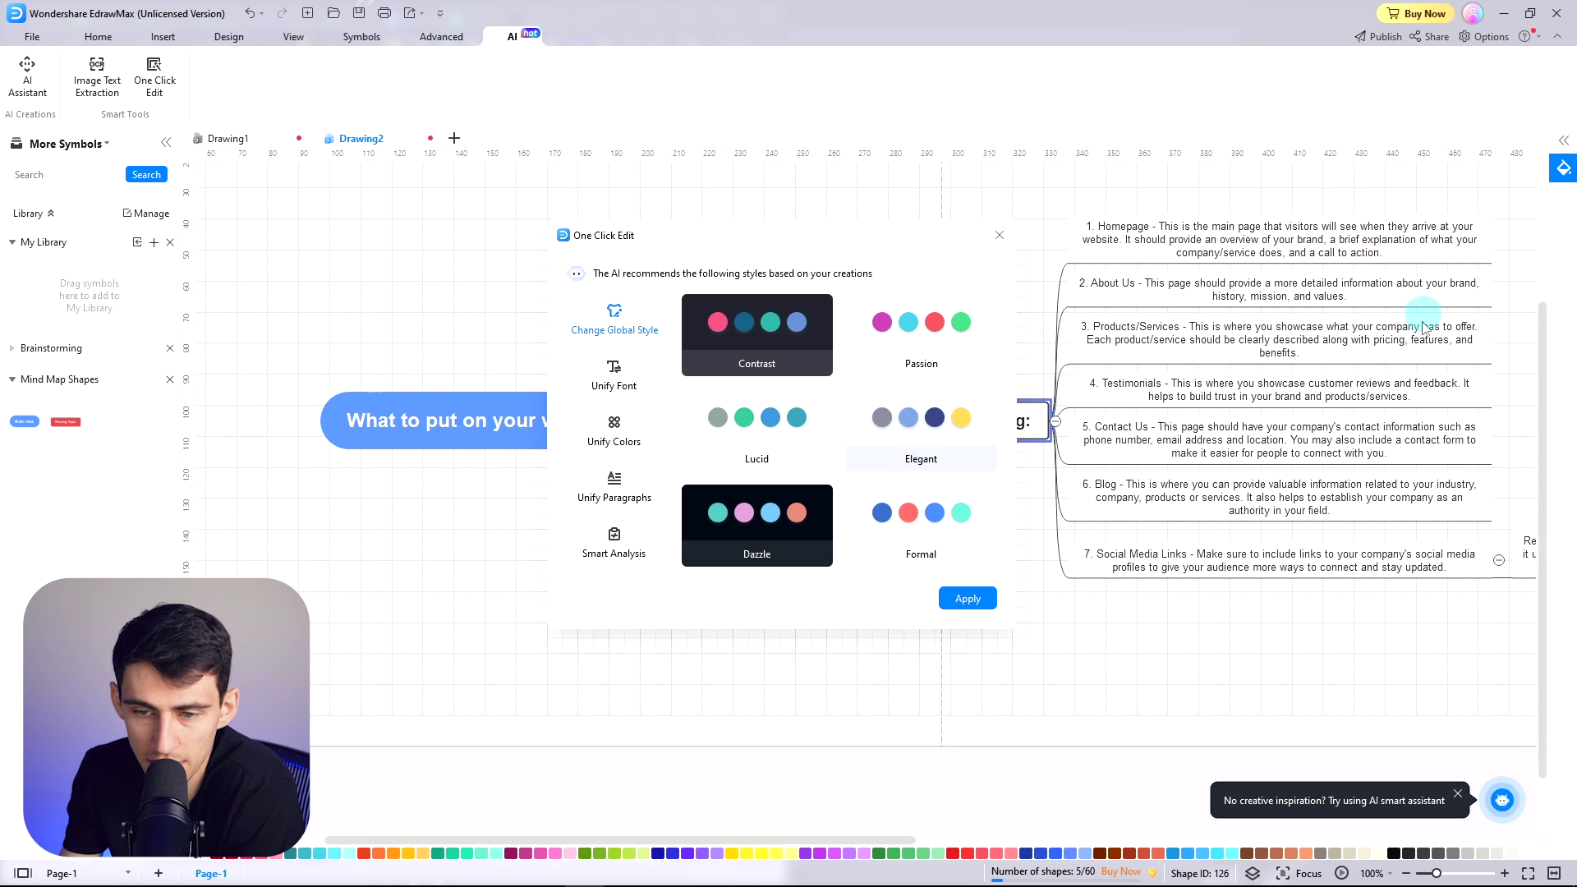
mouse_move(821, 313)
click(764, 337)
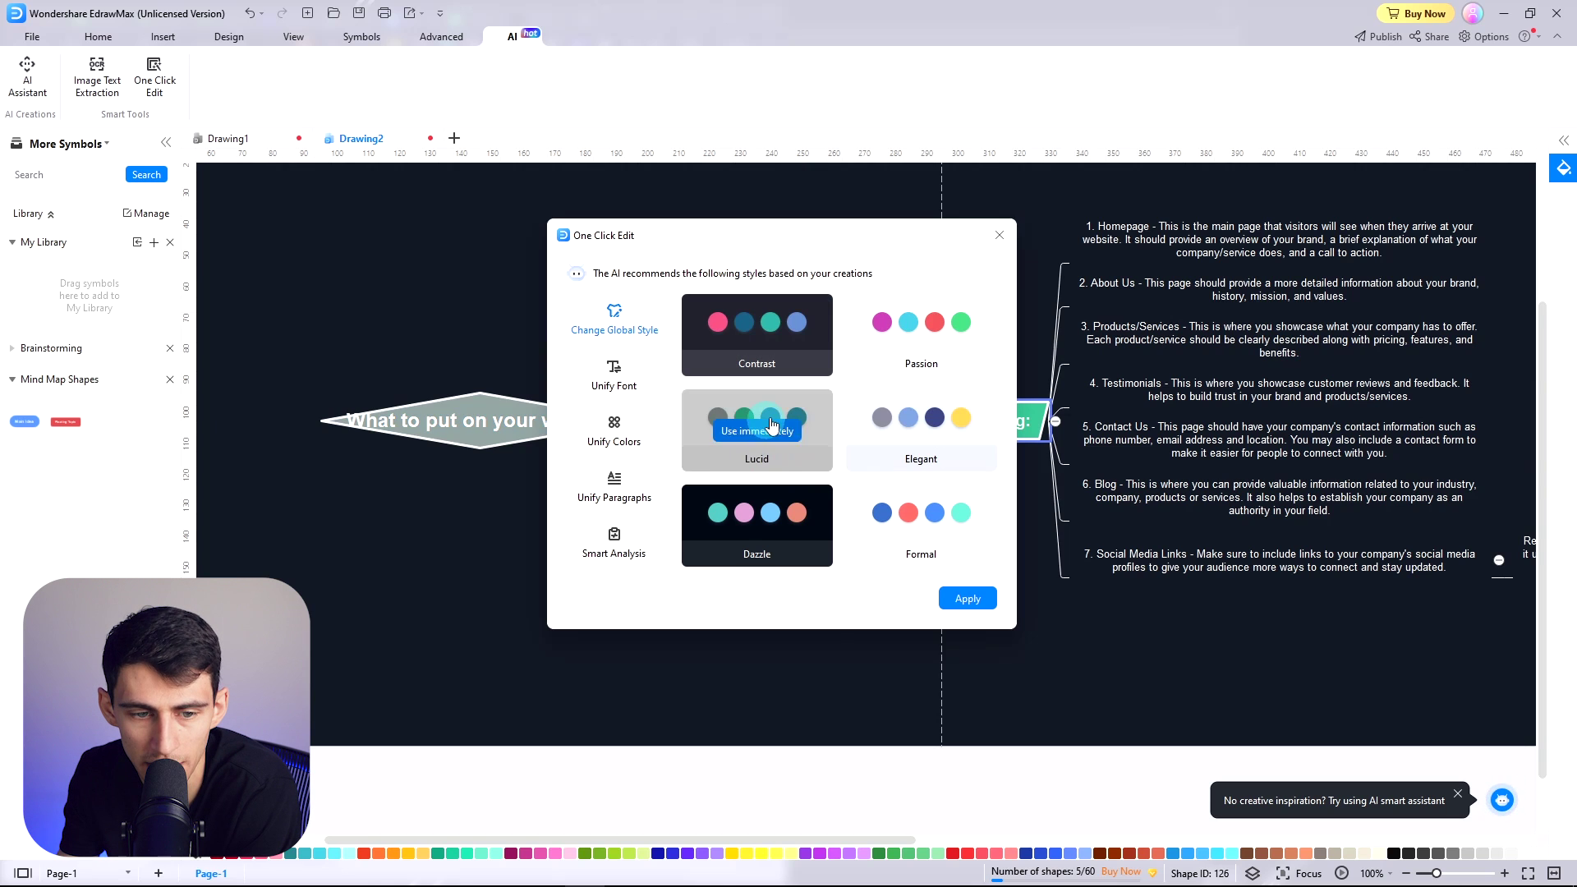
click(977, 595)
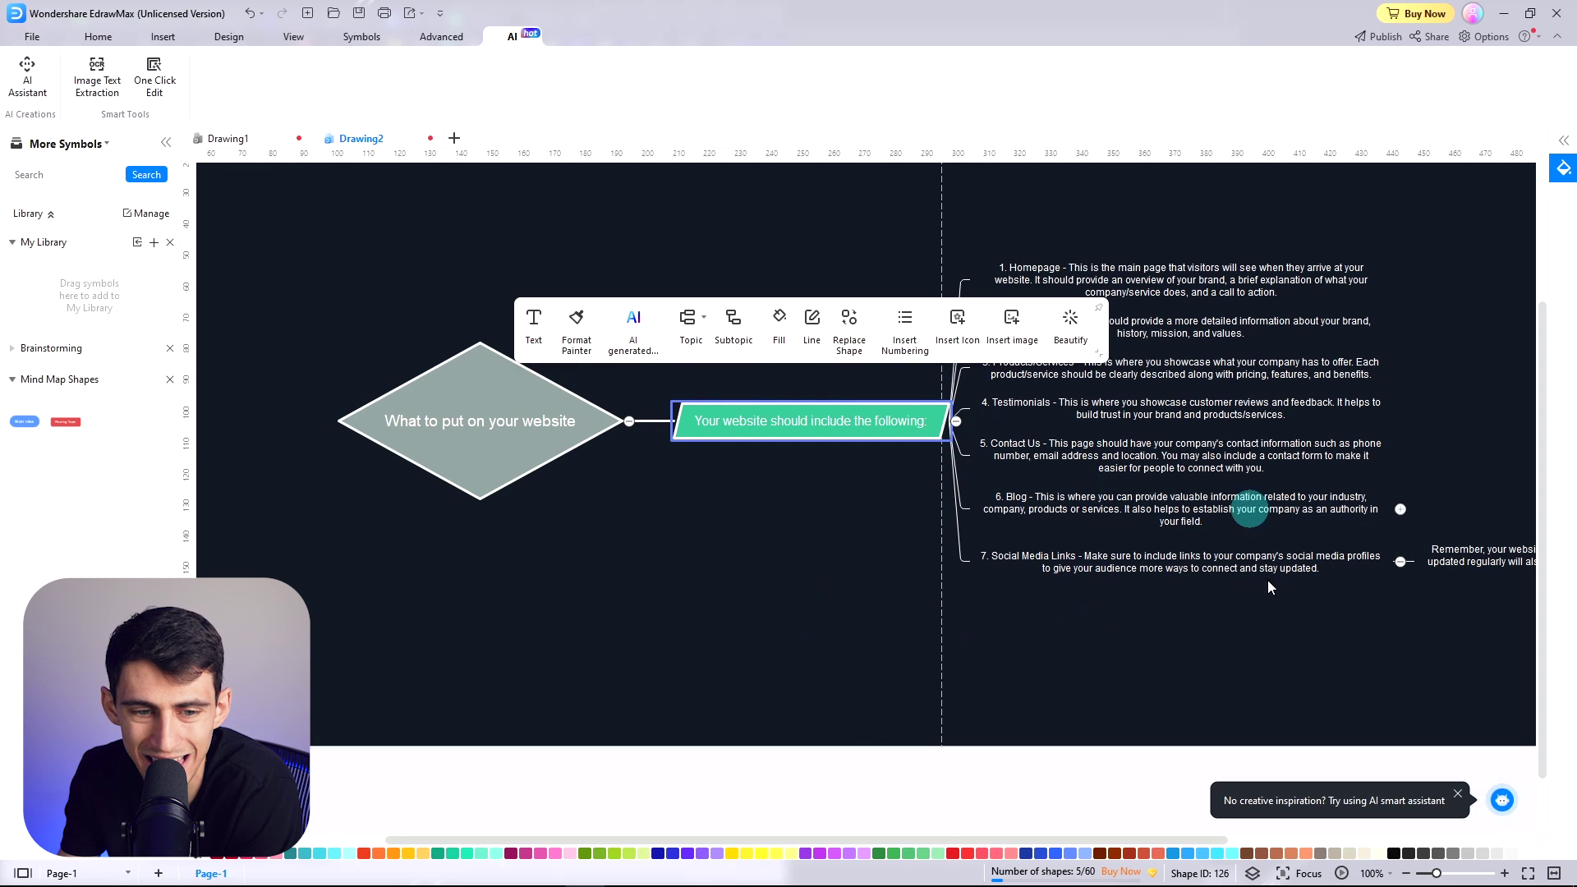
click(772, 524)
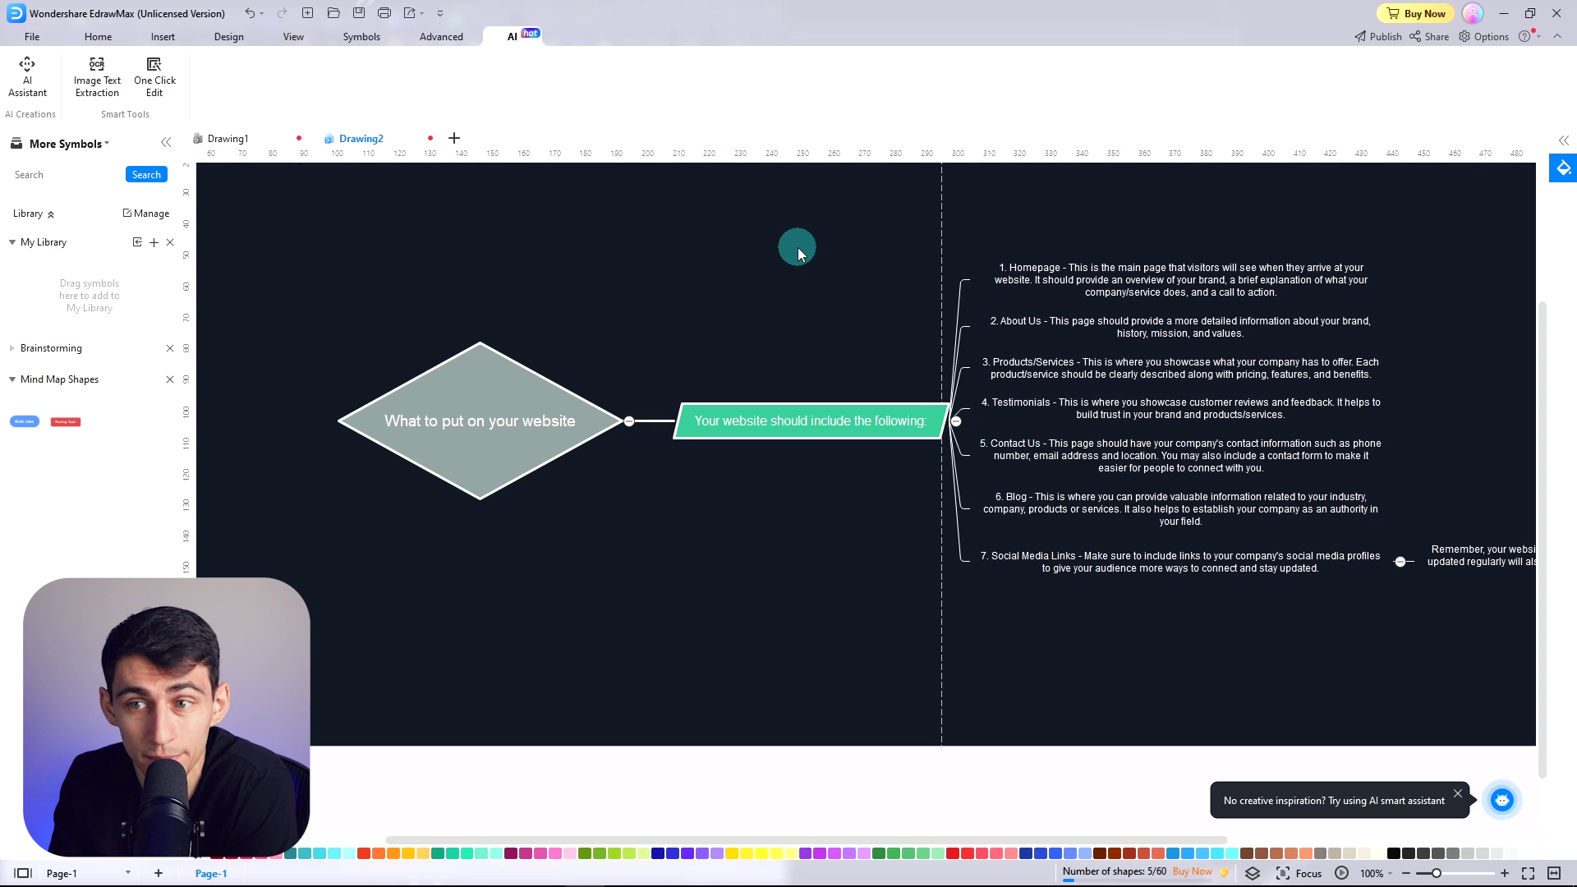
- Google image-search 'steps to creating an online store' and open the Patriot Software image
click(580, 881)
text(steps to )
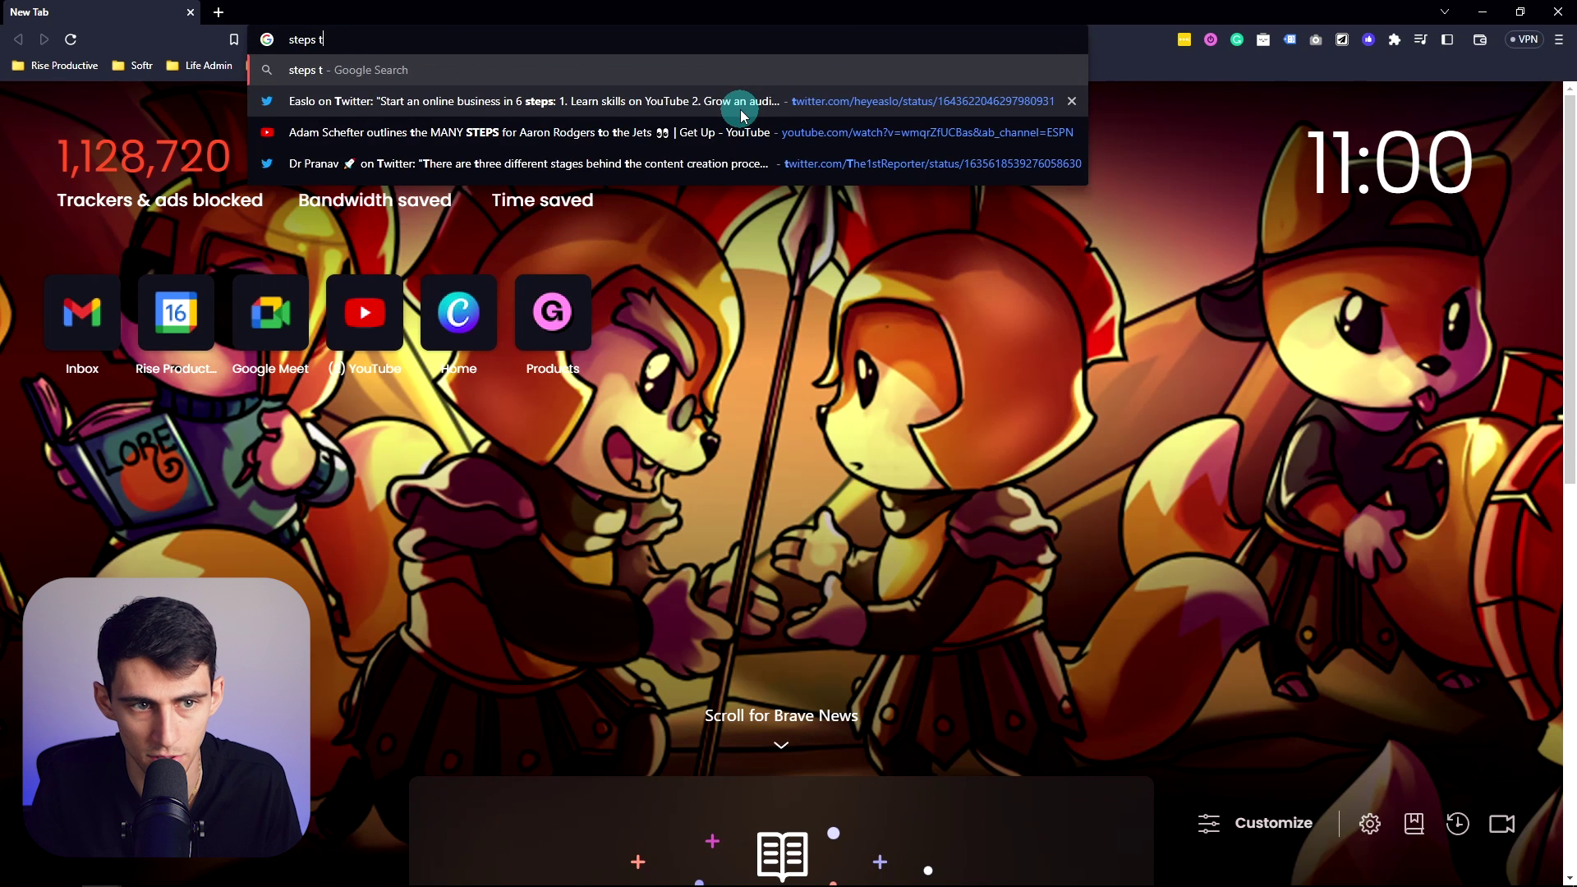
text(creating an online store)
key(Return)
click(348, 165)
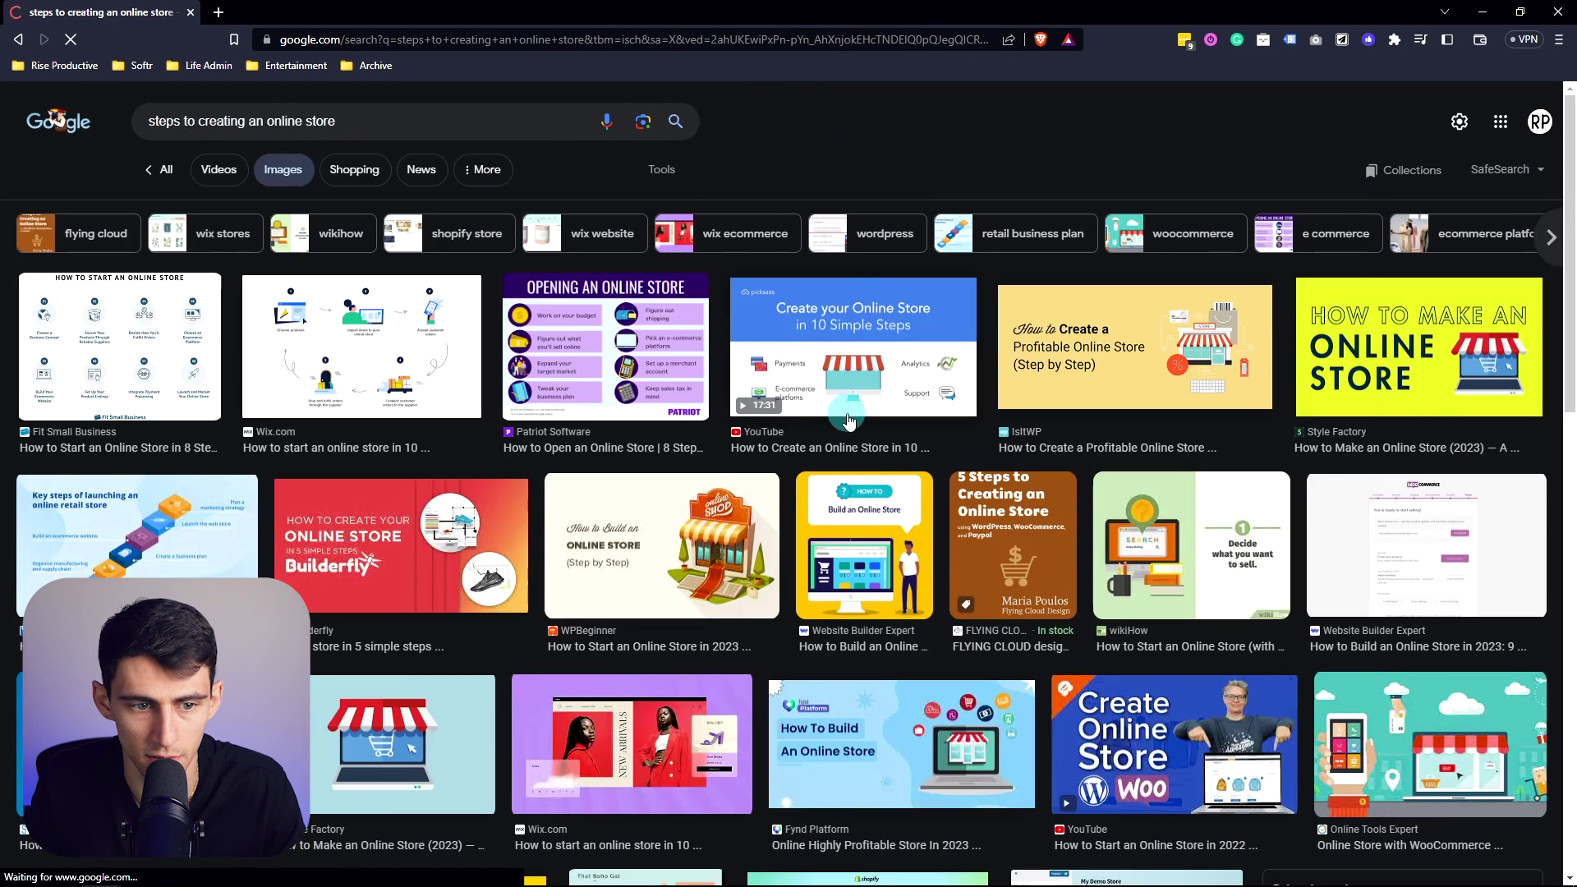
click(605, 345)
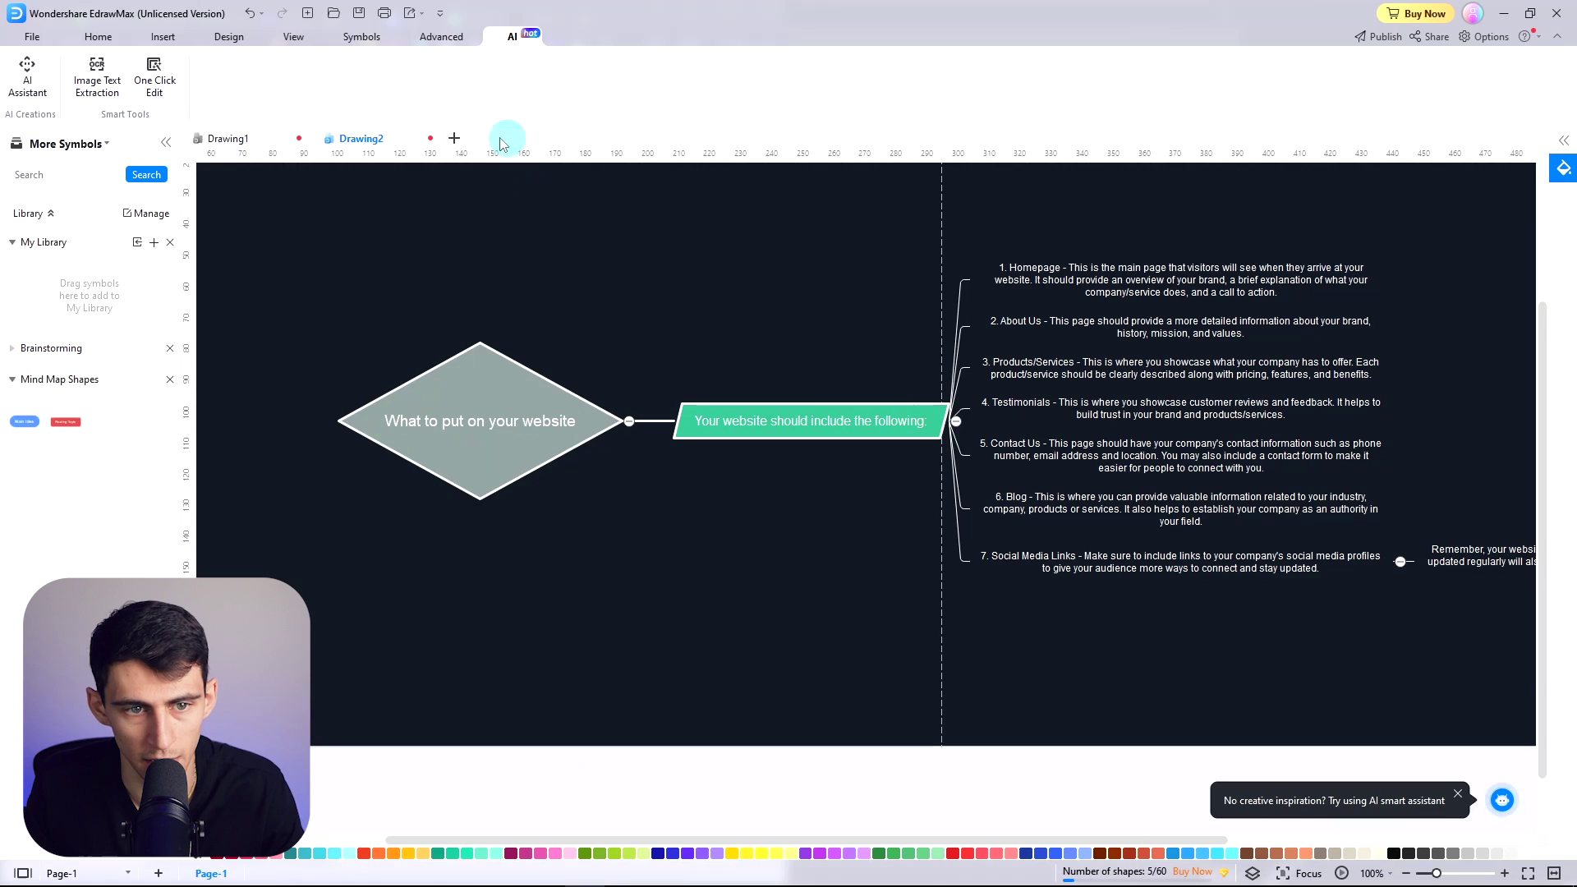
- In a new drawing, extract the online store image's text with Image Text Extraction
click(454, 139)
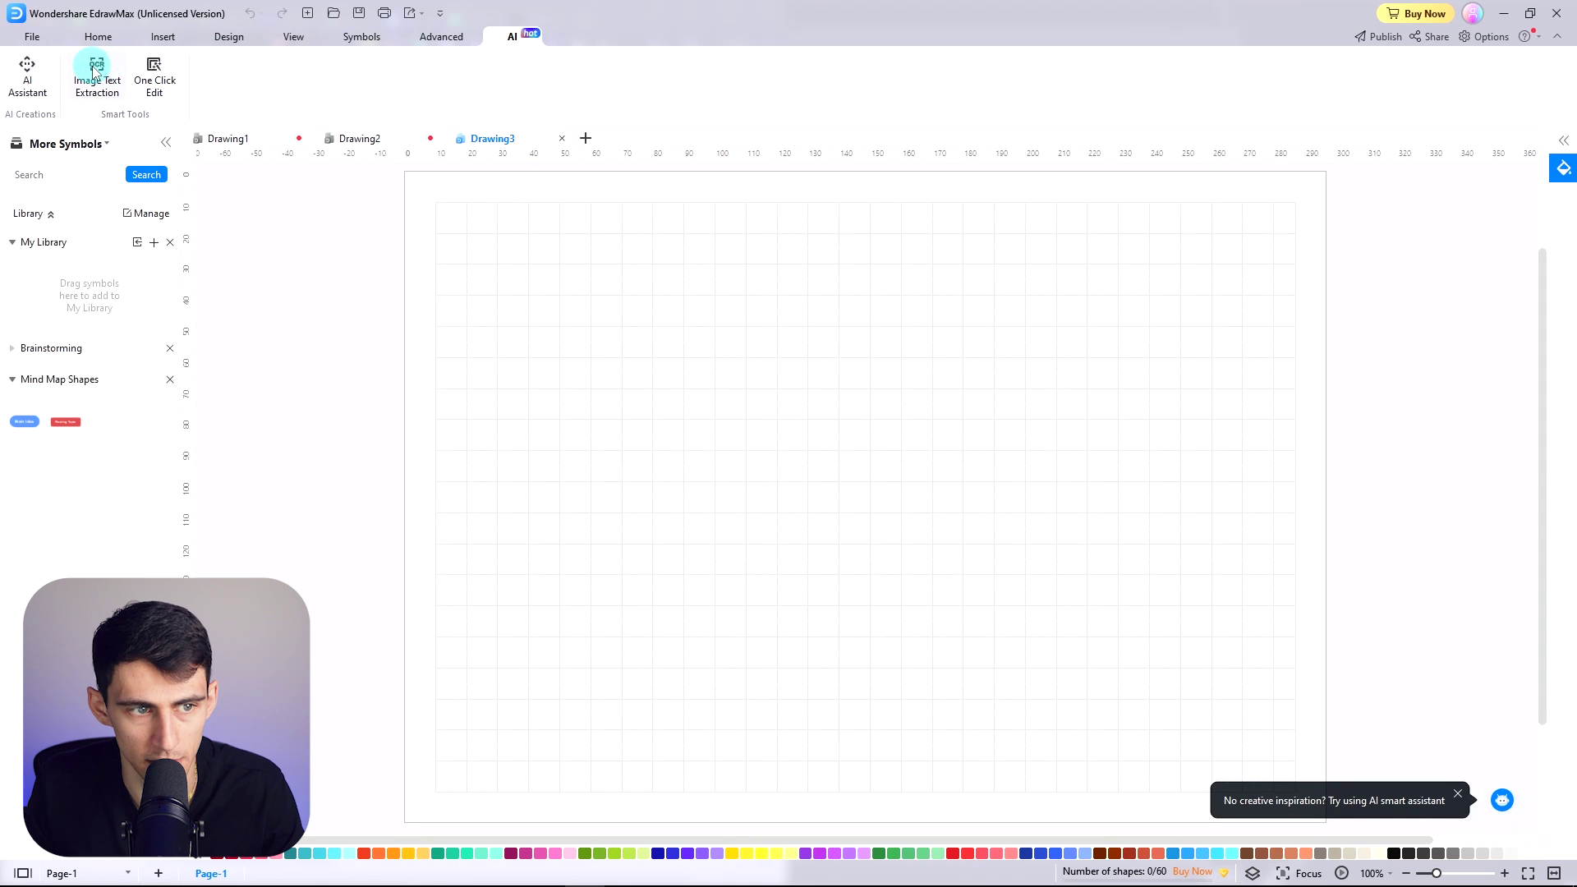
click(93, 71)
click(704, 515)
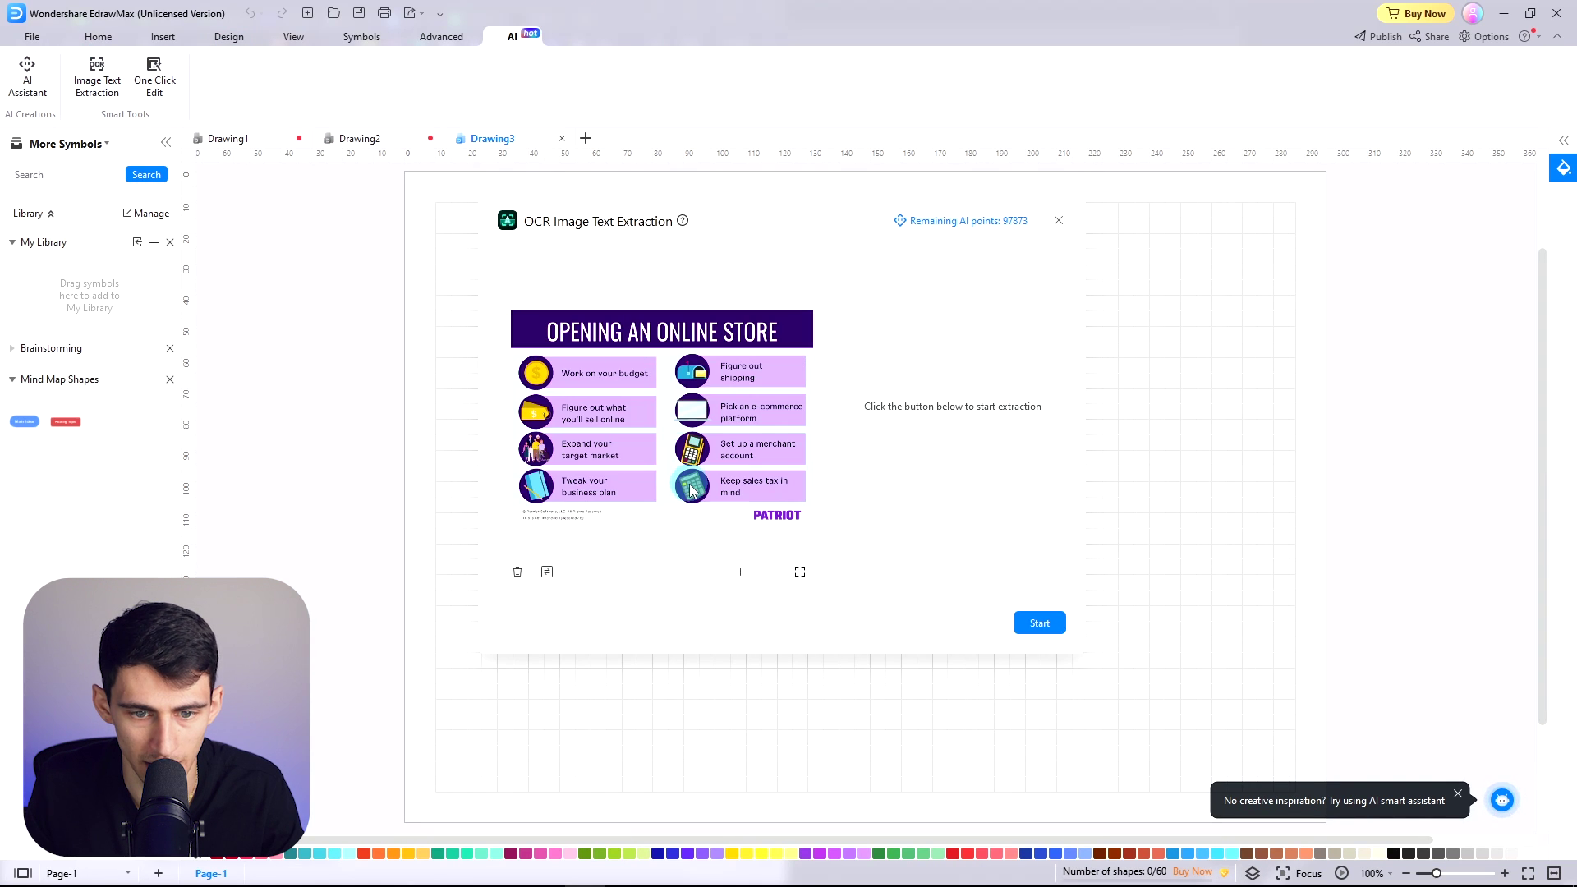
click(1038, 622)
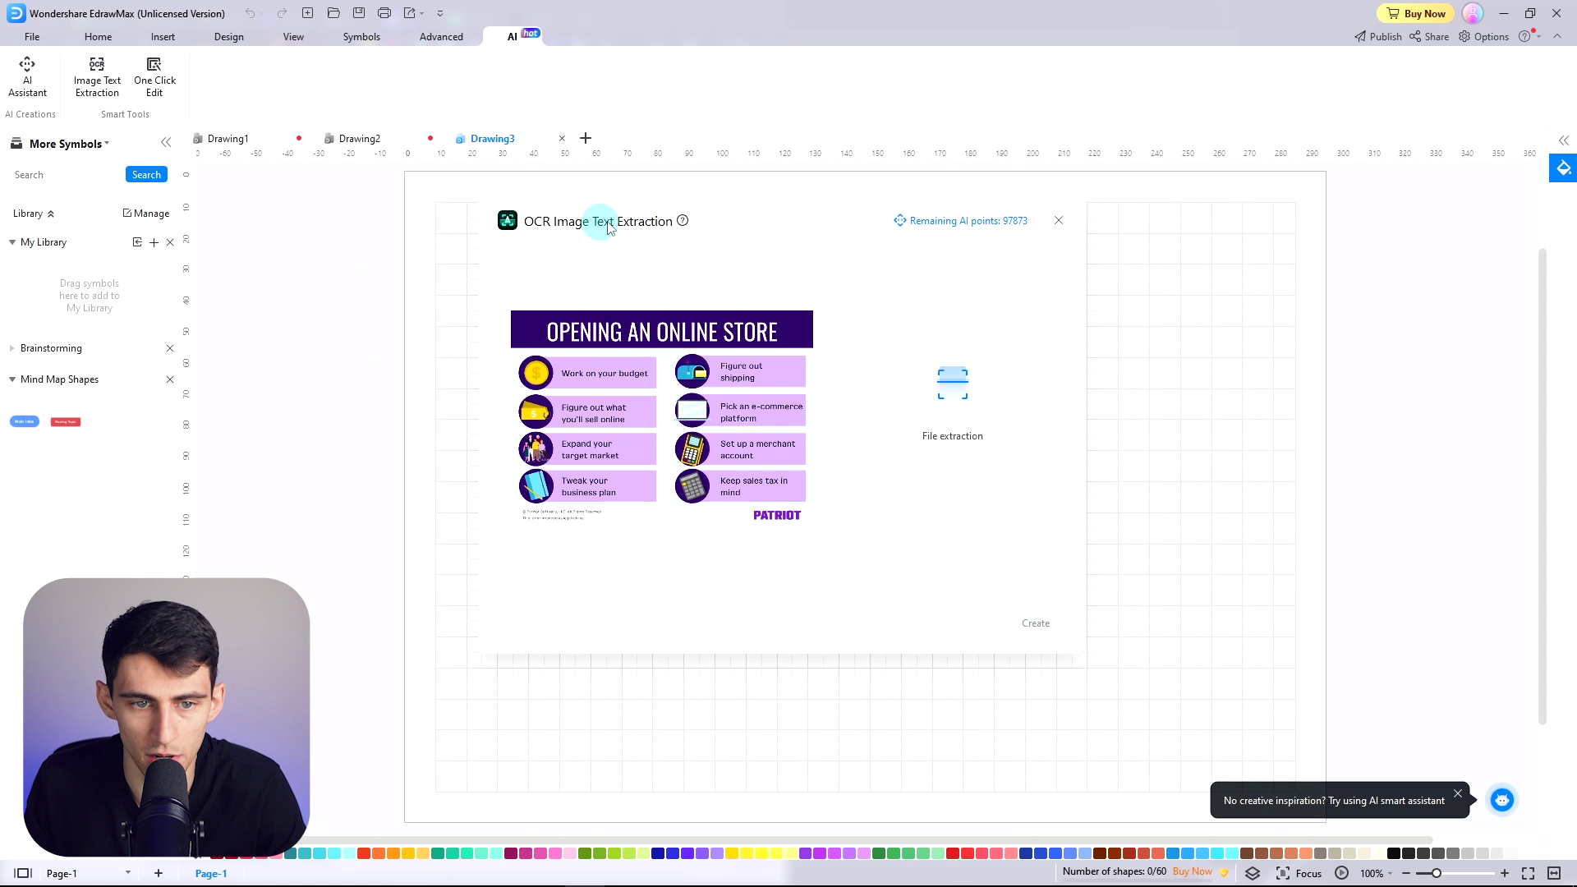
click(1035, 623)
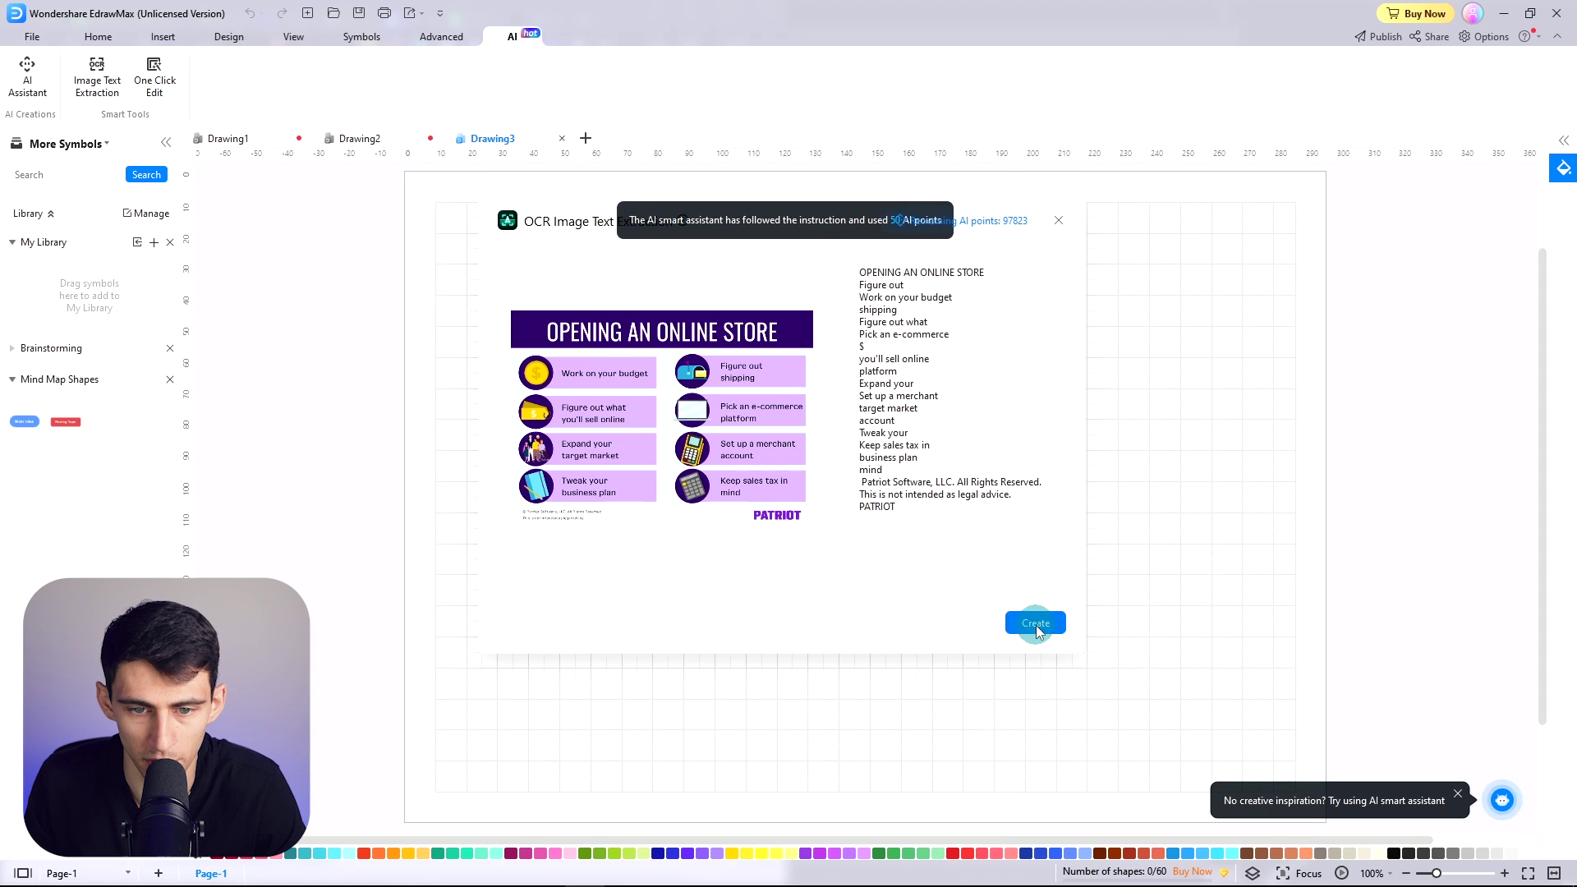
- Place the extracted text box beside the diamond, upper left, in Drawing2
click(963, 254)
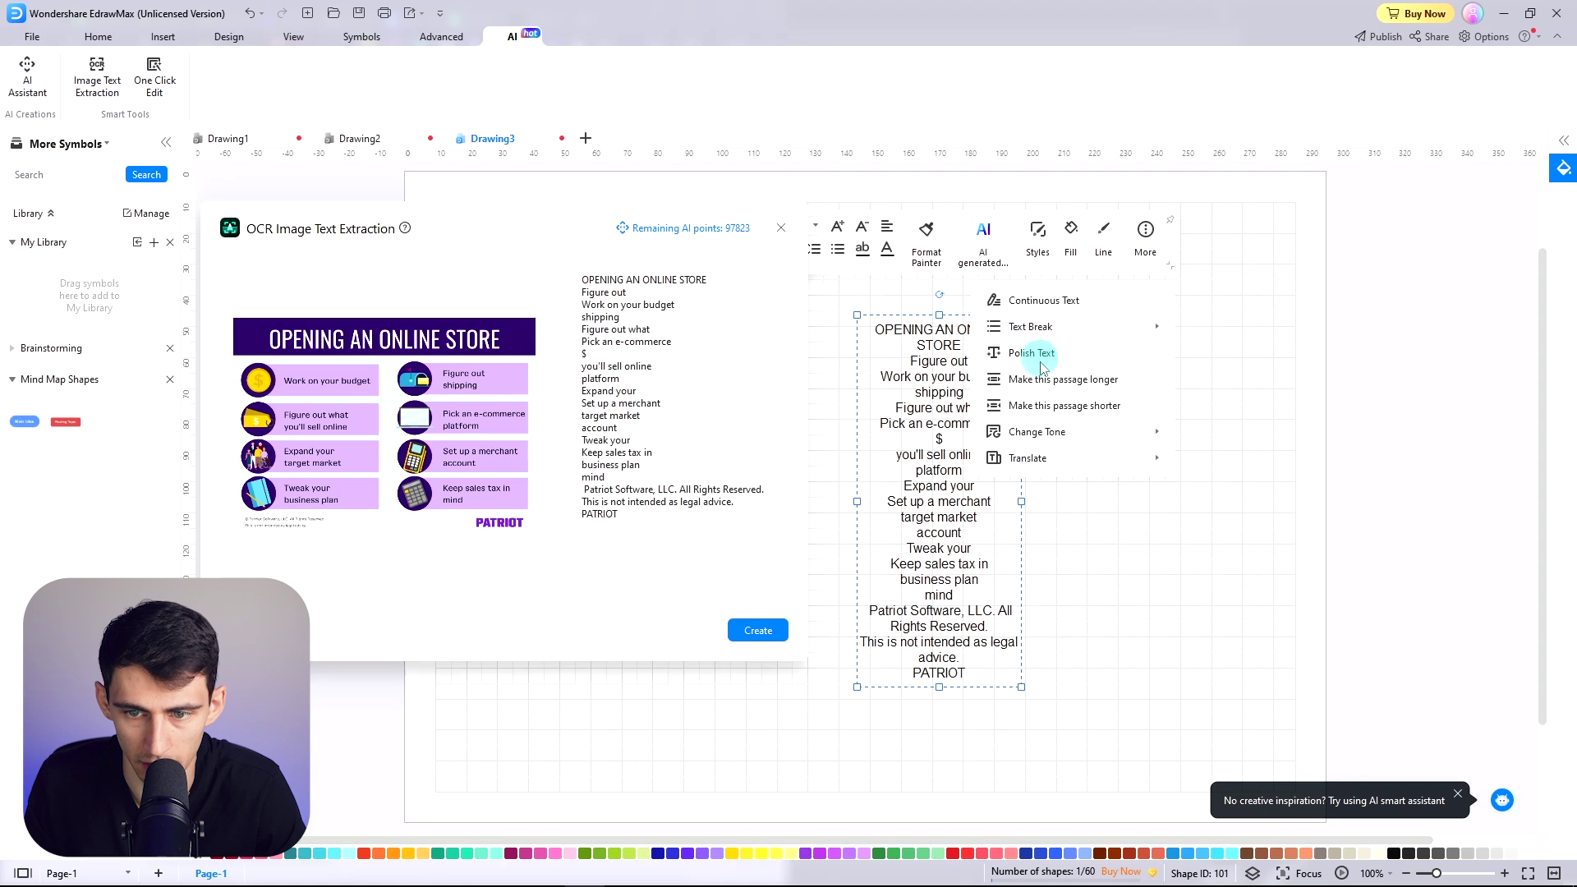
mouse_move(778, 319)
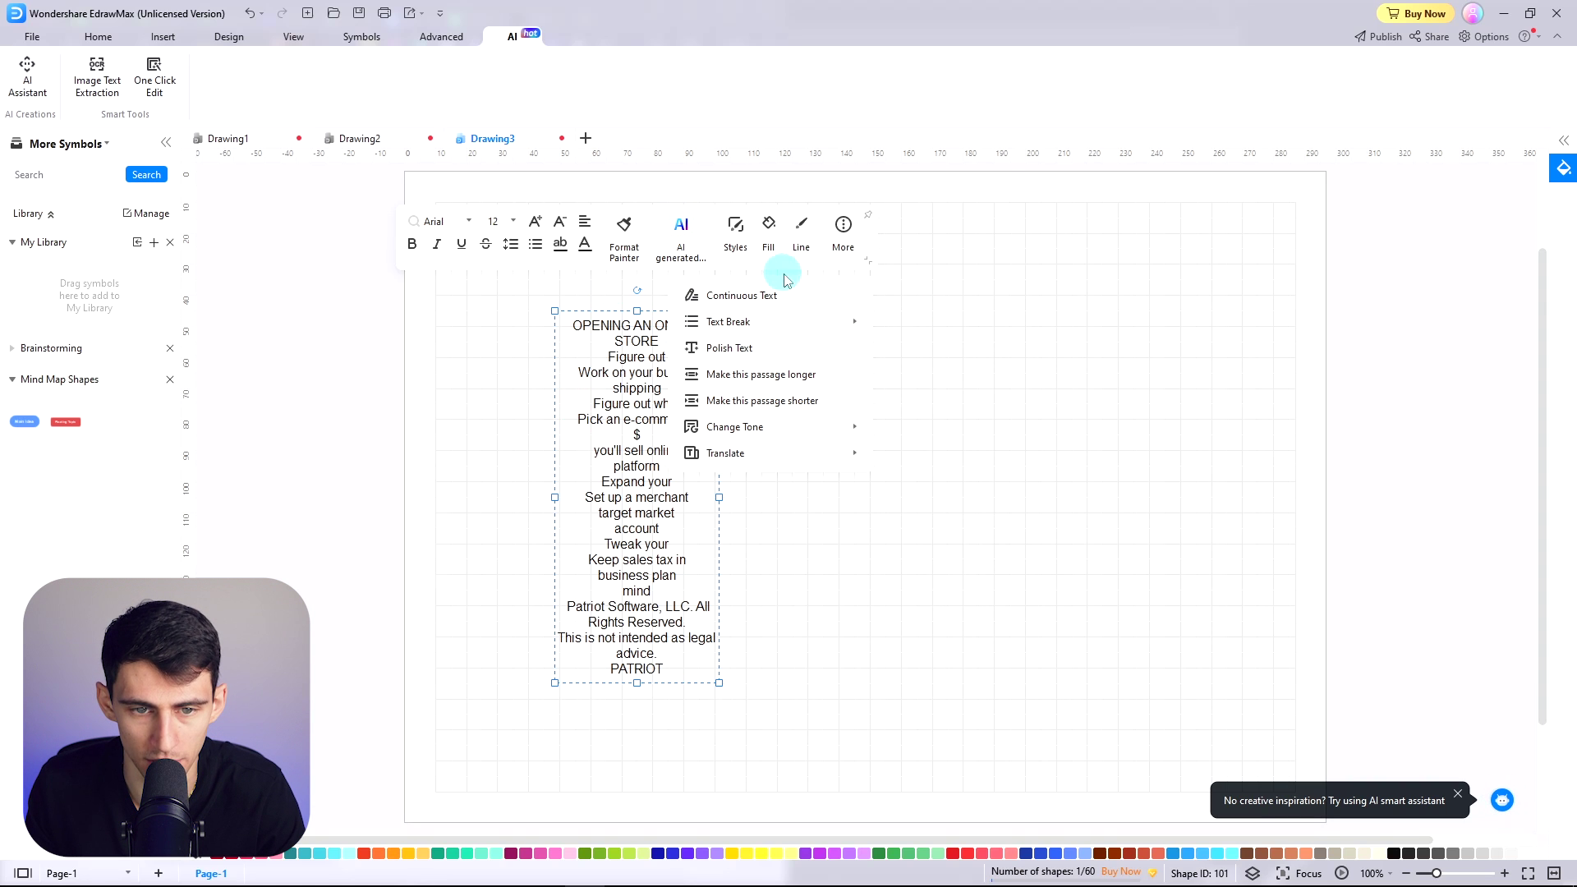
key(ctrl+Tab)
click(647, 352)
drag(262, 257, 296, 233)
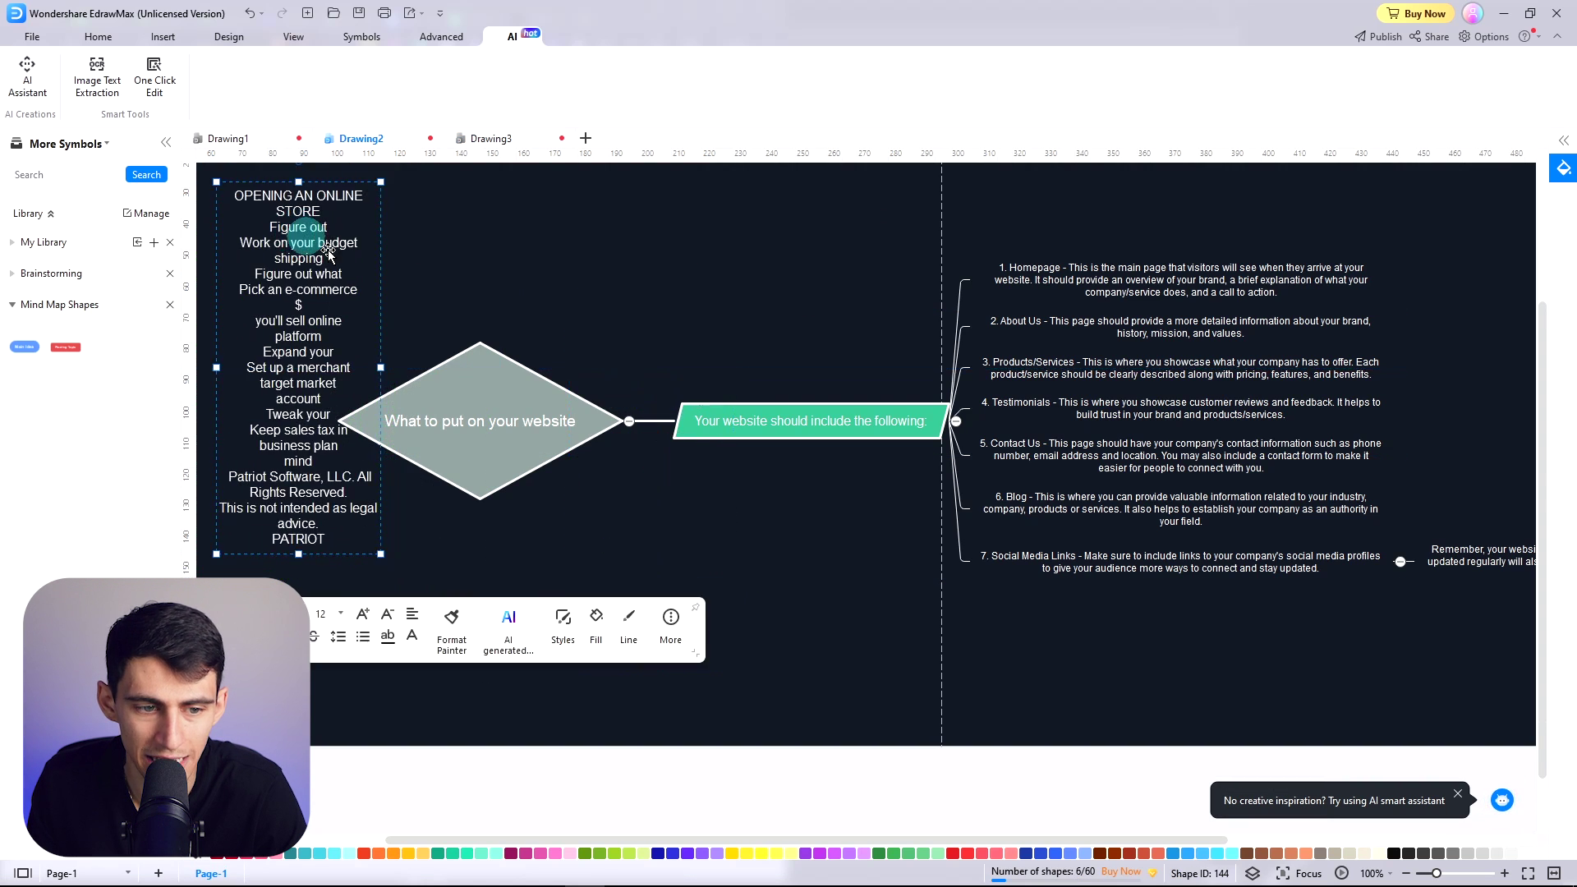